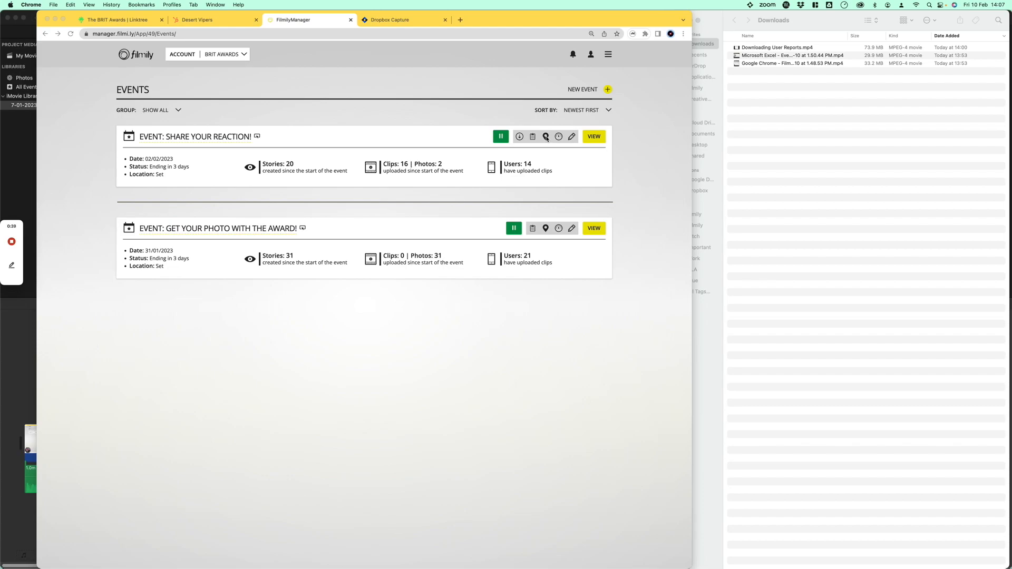
Open the location map for the "Share your reaction!" event and switch it to showing clips instead of photos.
click(546, 137)
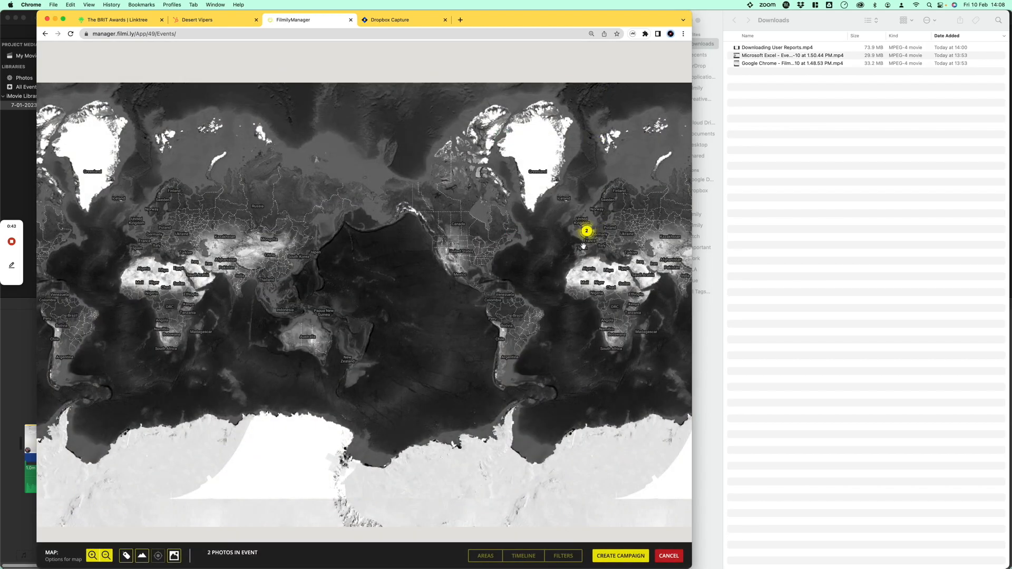
drag(583, 245, 386, 276)
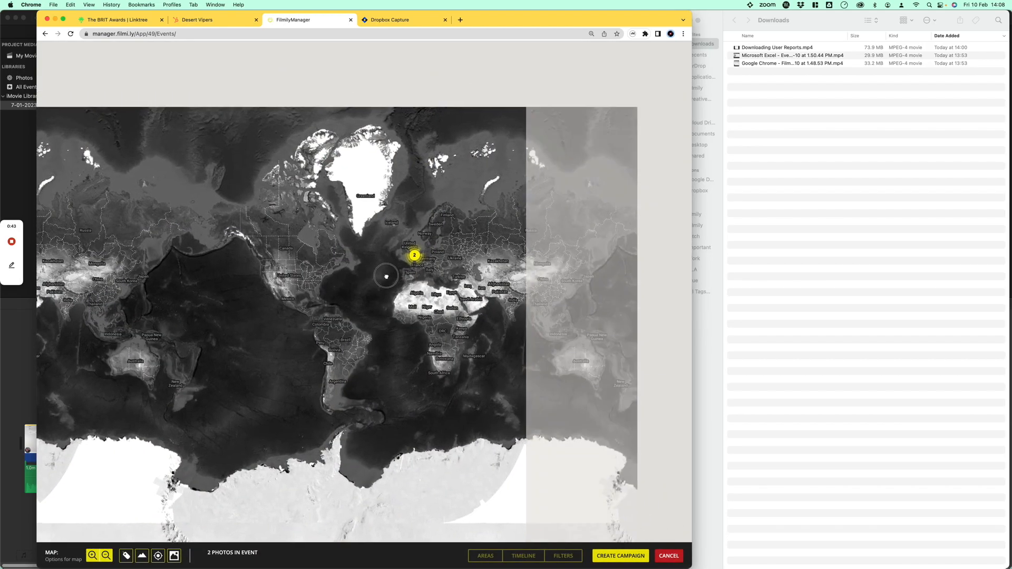
click(173, 556)
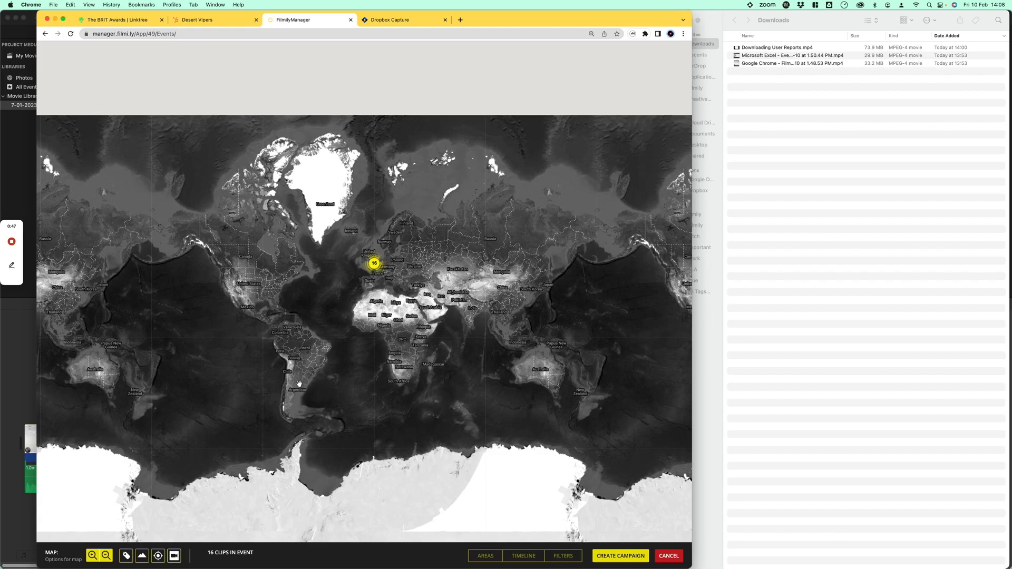
Zoom and pan around the map to examine where the event's clips were uploaded in southern England.
scroll(366, 279, up, 3)
scroll(364, 254, up, 4)
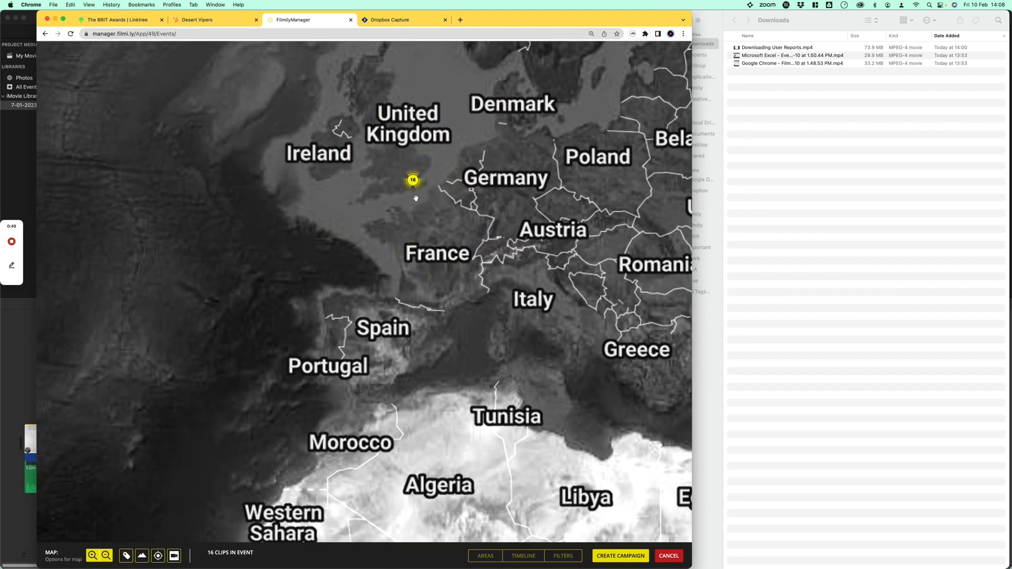
scroll(361, 286, up, 2)
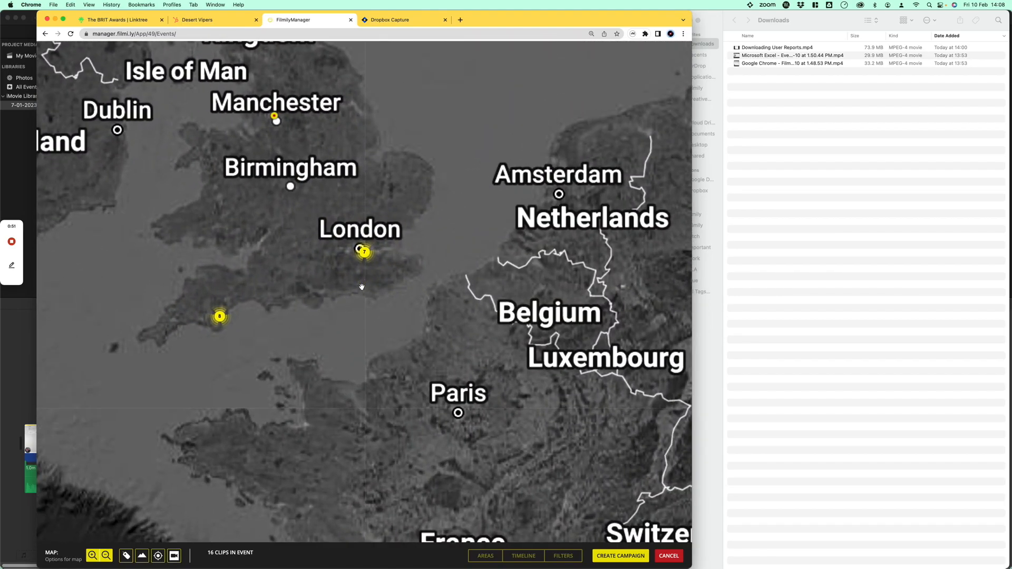
scroll(327, 261, down, 5)
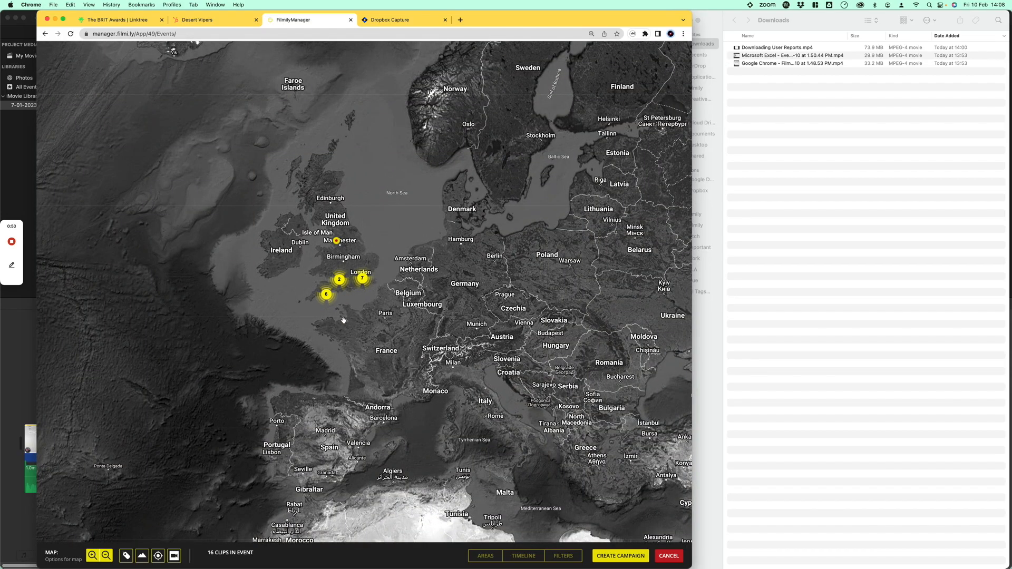
scroll(344, 254, up, 4)
scroll(343, 255, down, 3)
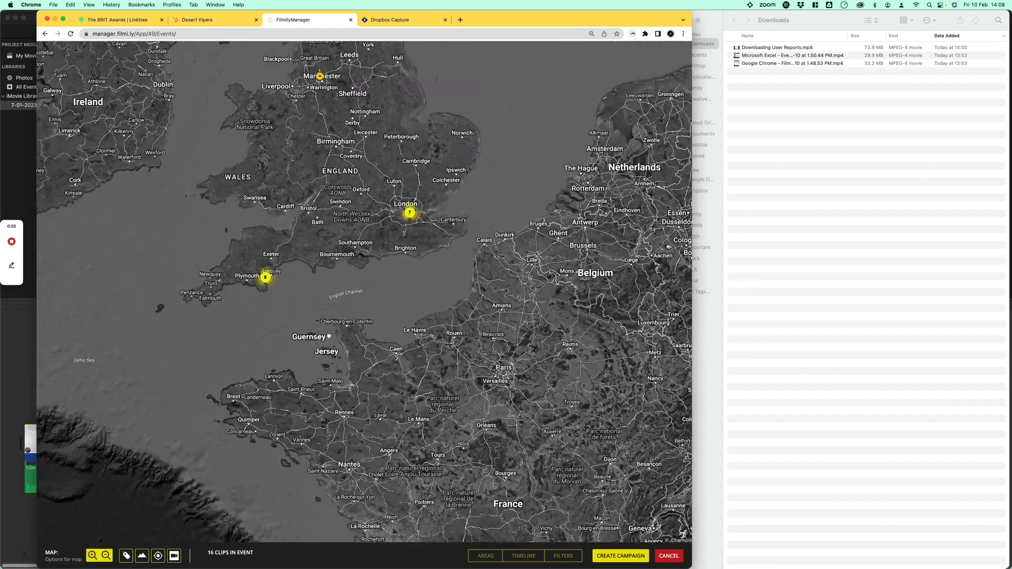
scroll(339, 316, down, 2)
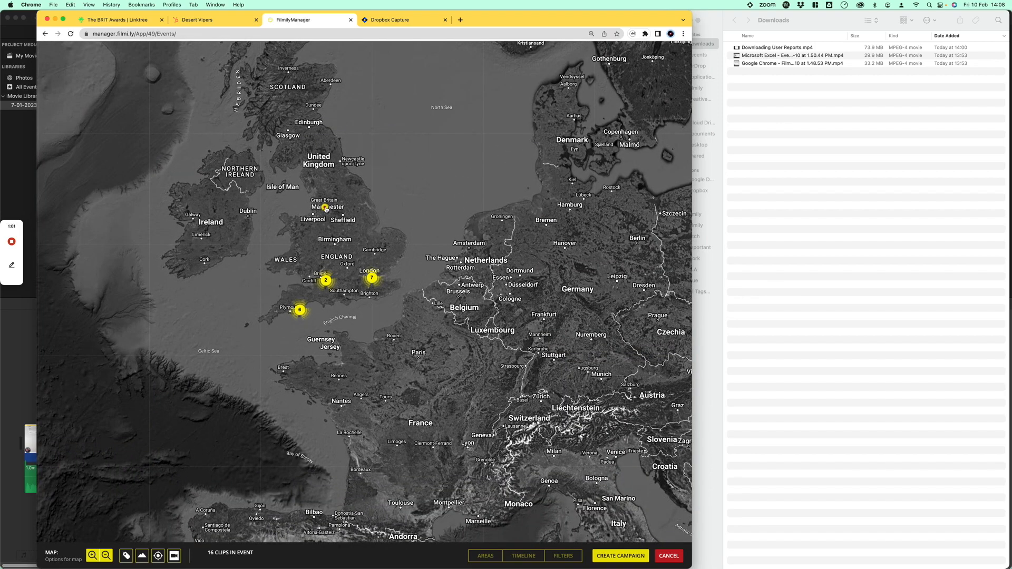
scroll(286, 306, up, 6)
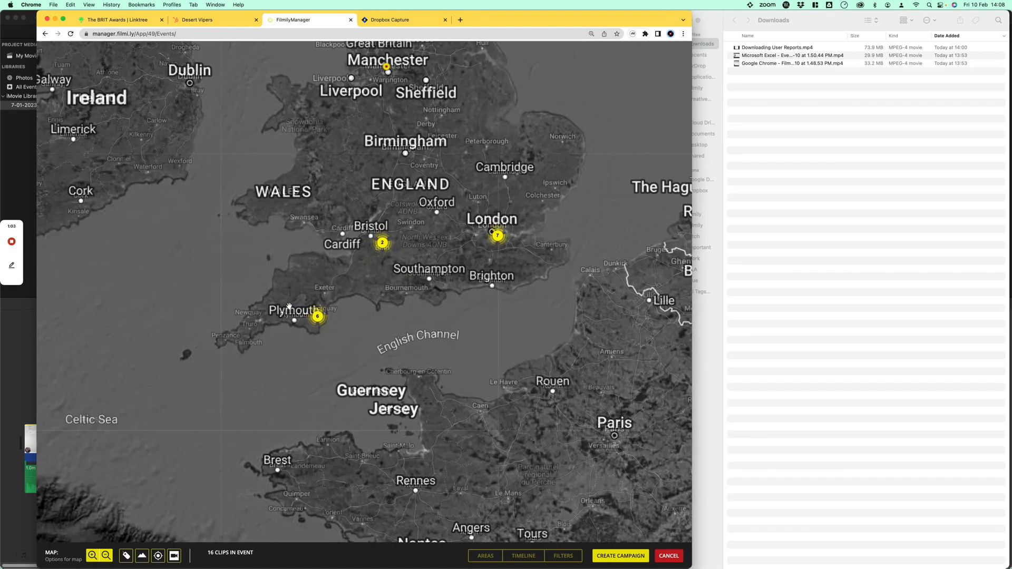
scroll(324, 305, up, 2)
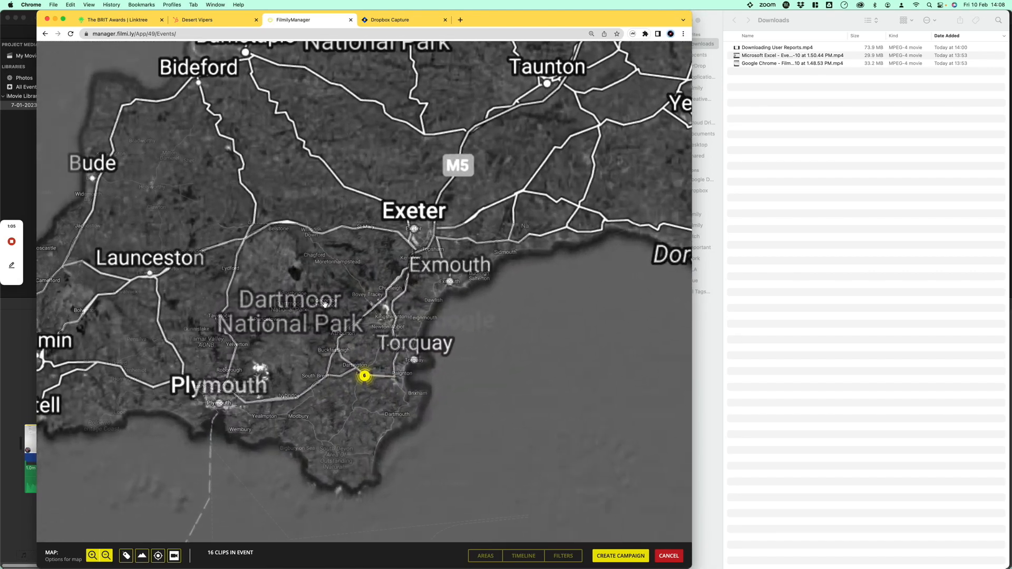
scroll(325, 306, down, 4)
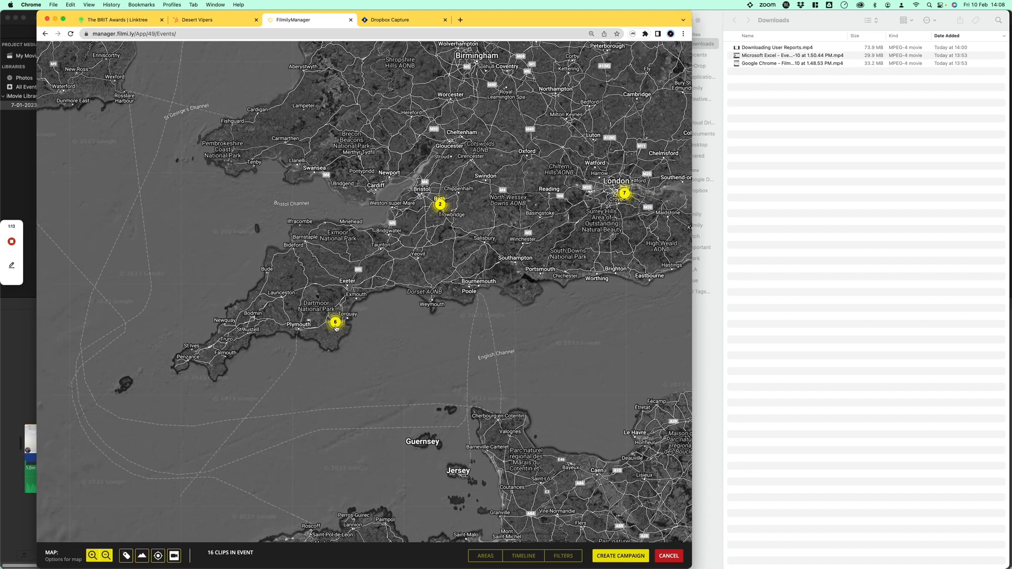
scroll(337, 325, up, 3)
scroll(310, 286, up, 5)
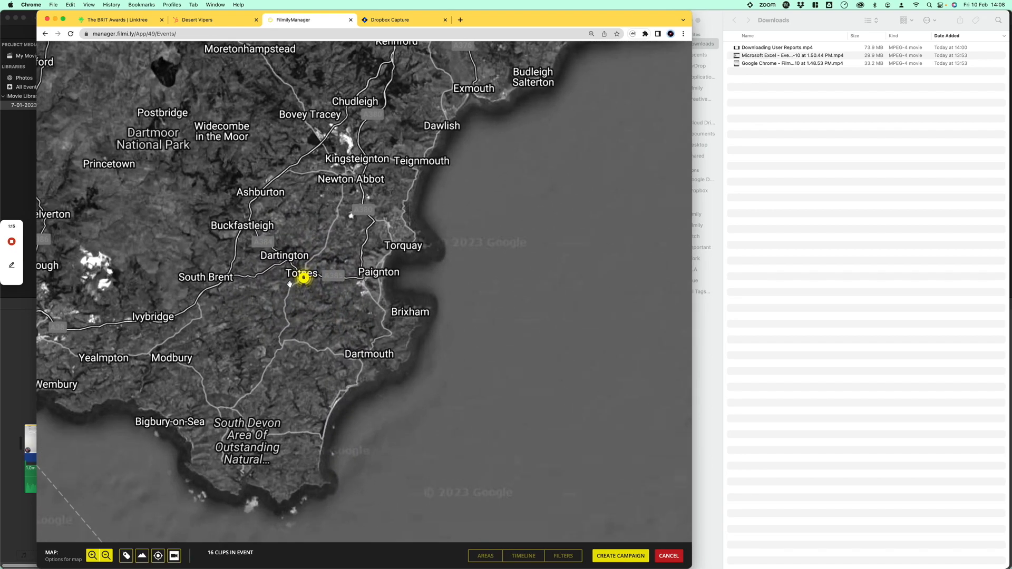
scroll(310, 286, up, 4)
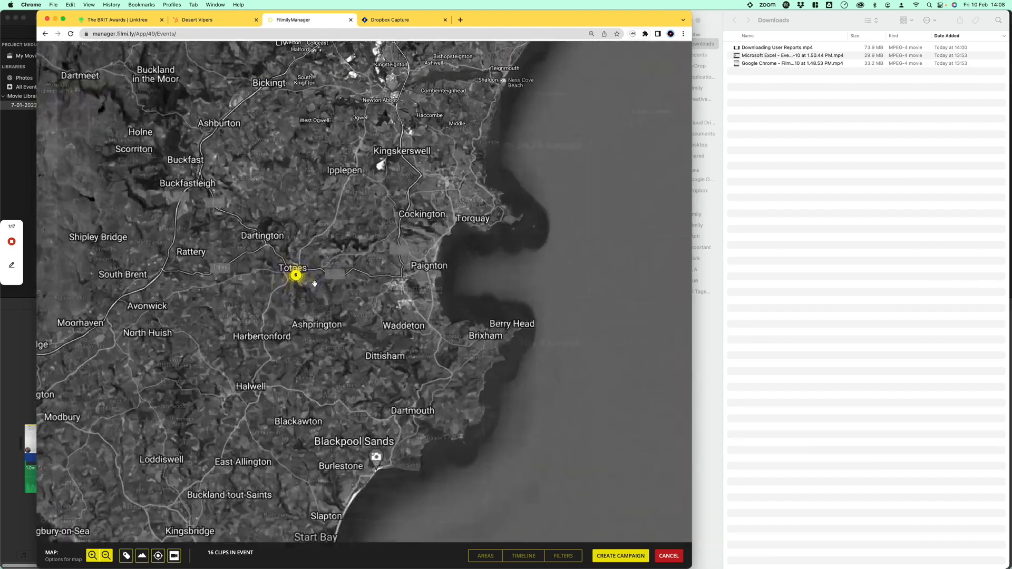
scroll(241, 267, up, 4)
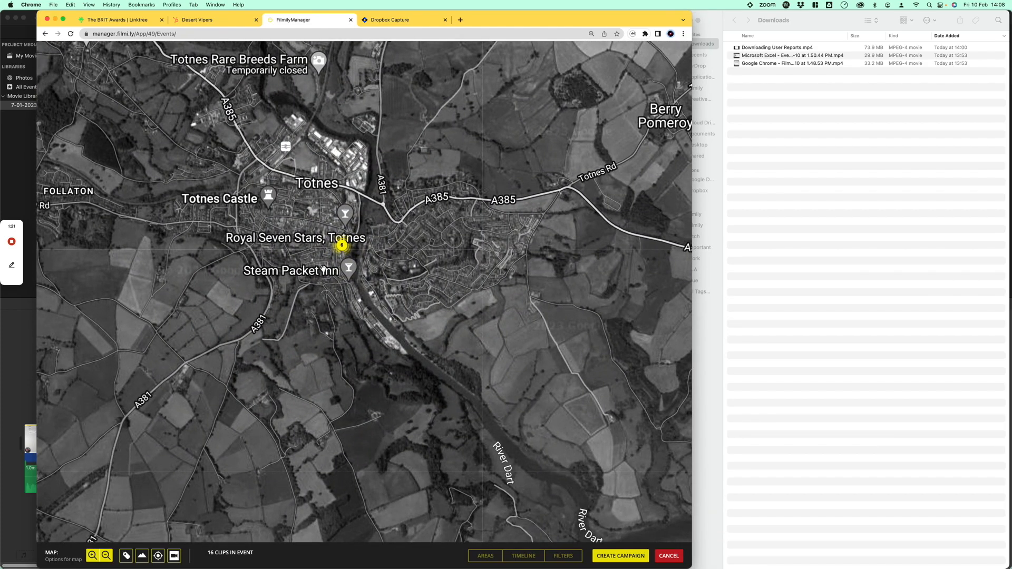
scroll(323, 267, up, 3)
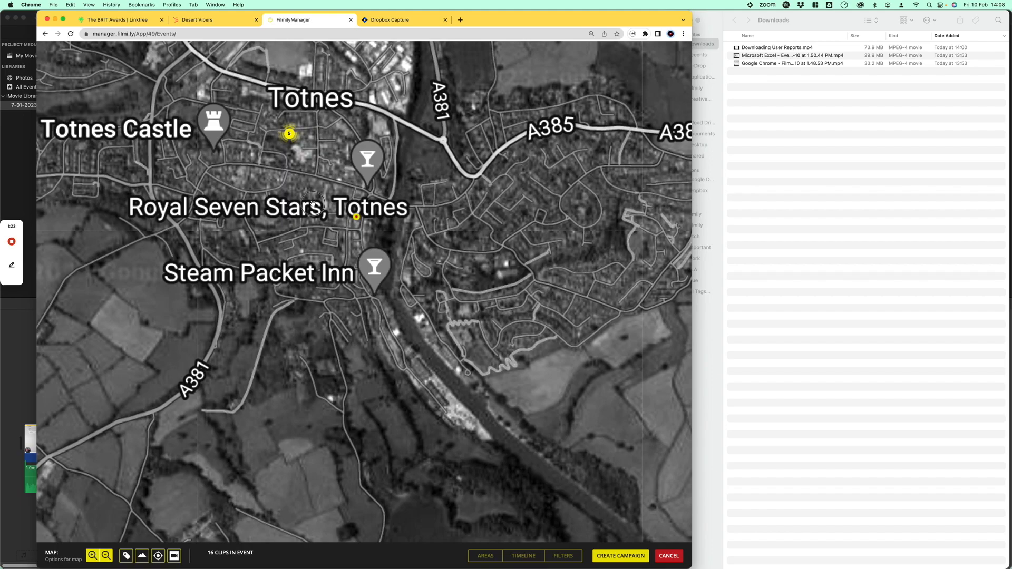
drag(316, 203, 344, 299)
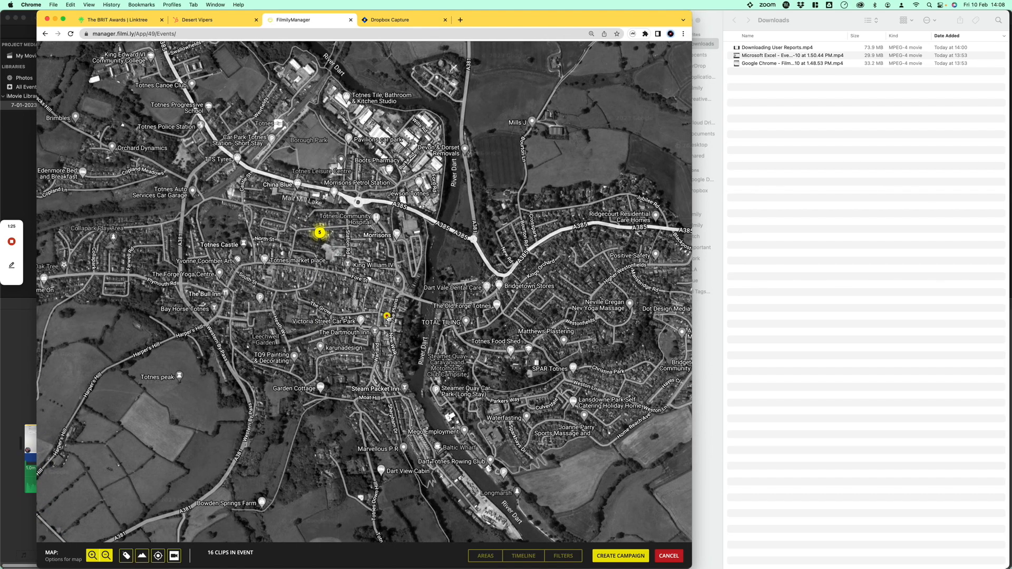
scroll(327, 257, down, 3)
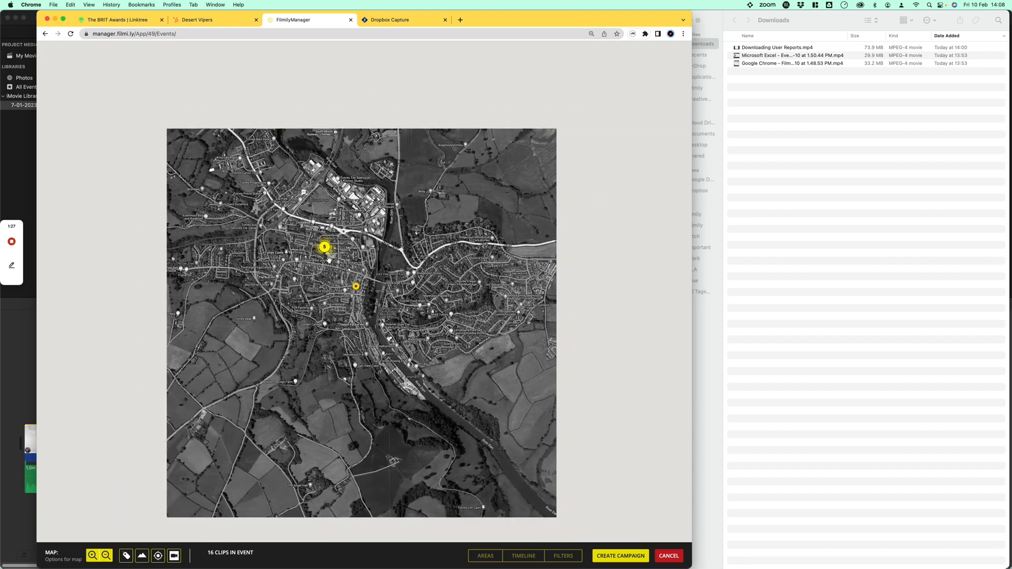
scroll(329, 258, down, 2)
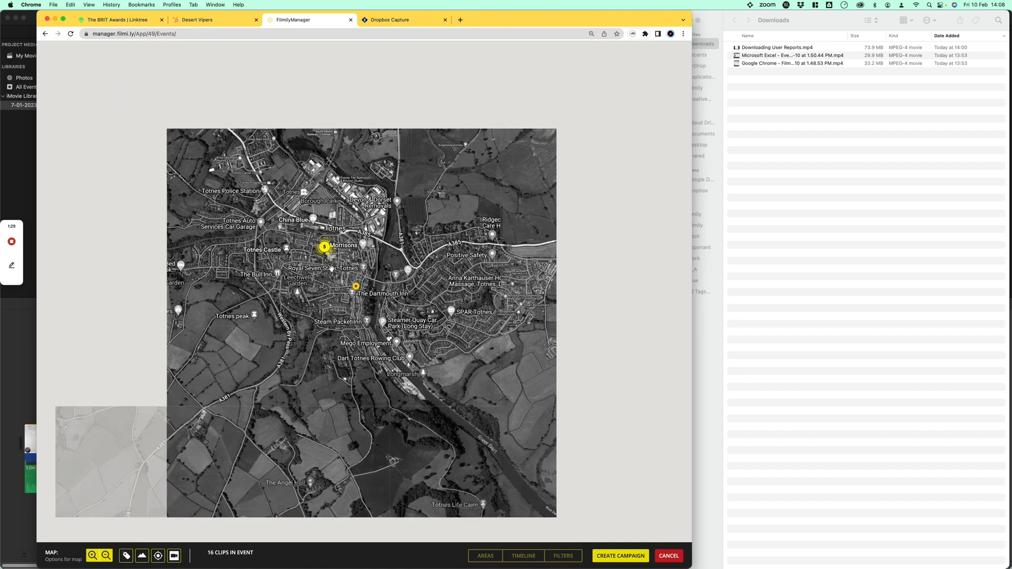
scroll(332, 272, down, 3)
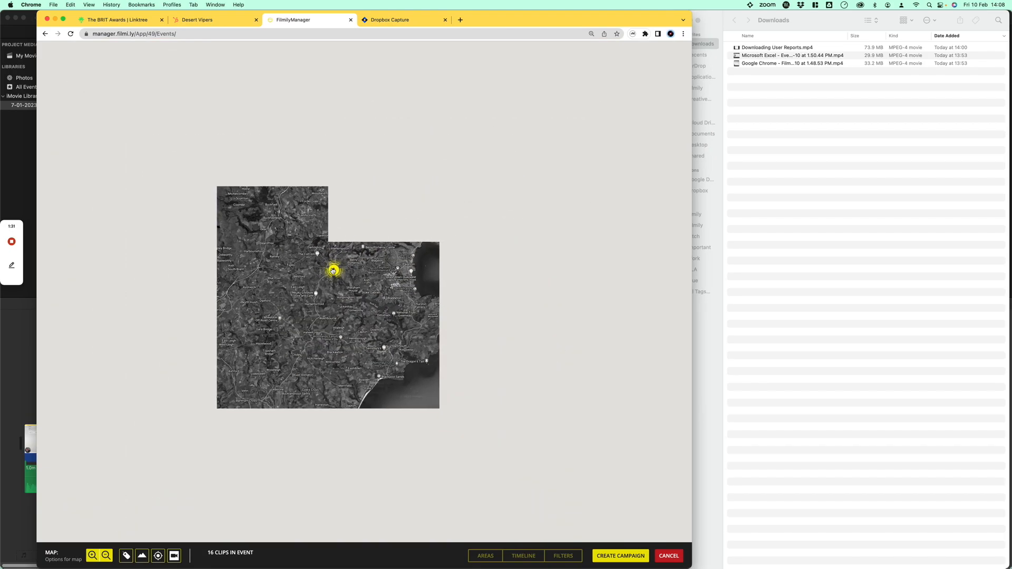
scroll(332, 271, down, 3)
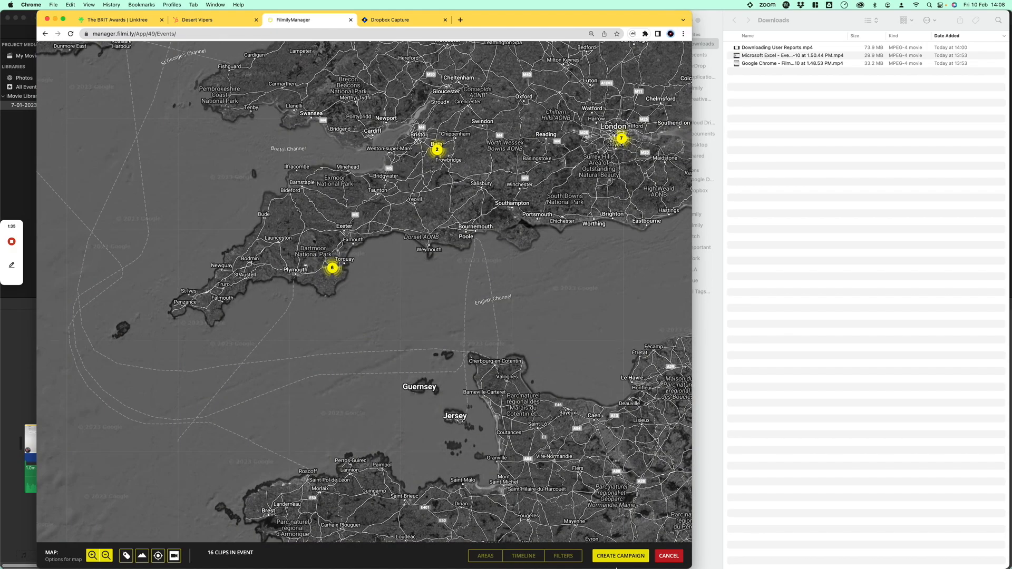
Add a circular source area, shrink it and position it over Devon around the Totnes clips.
click(484, 556)
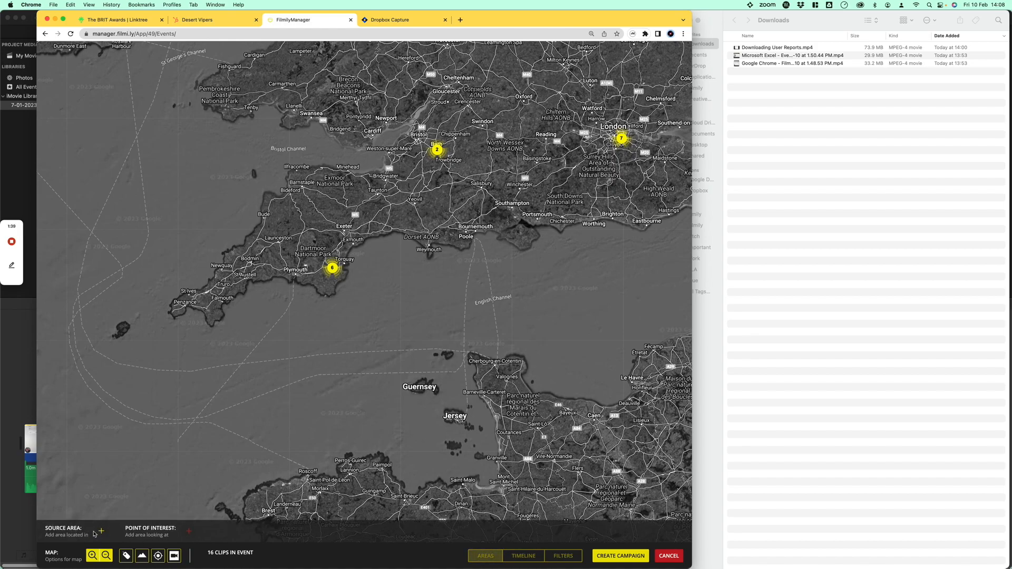
click(101, 531)
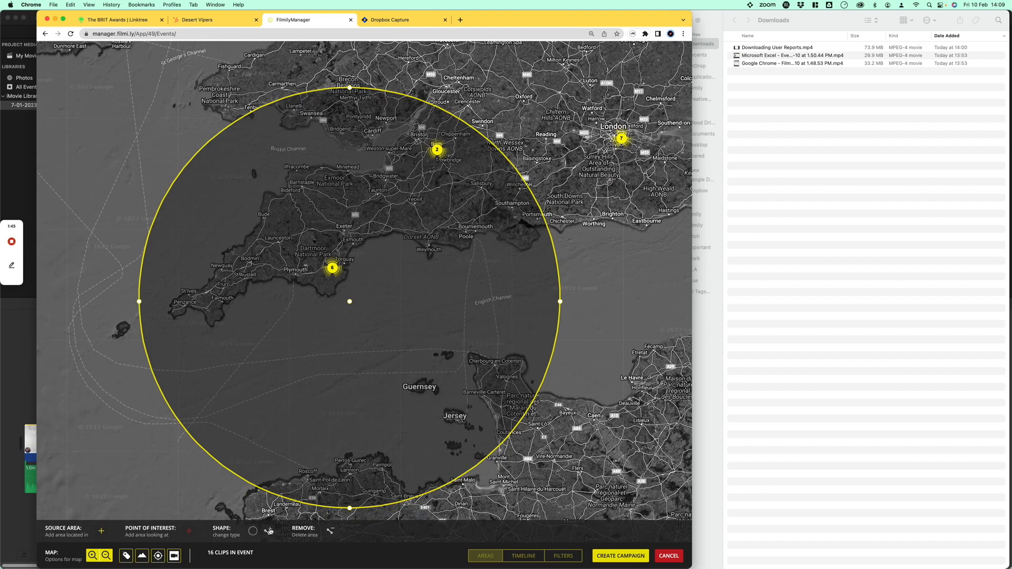
click(269, 531)
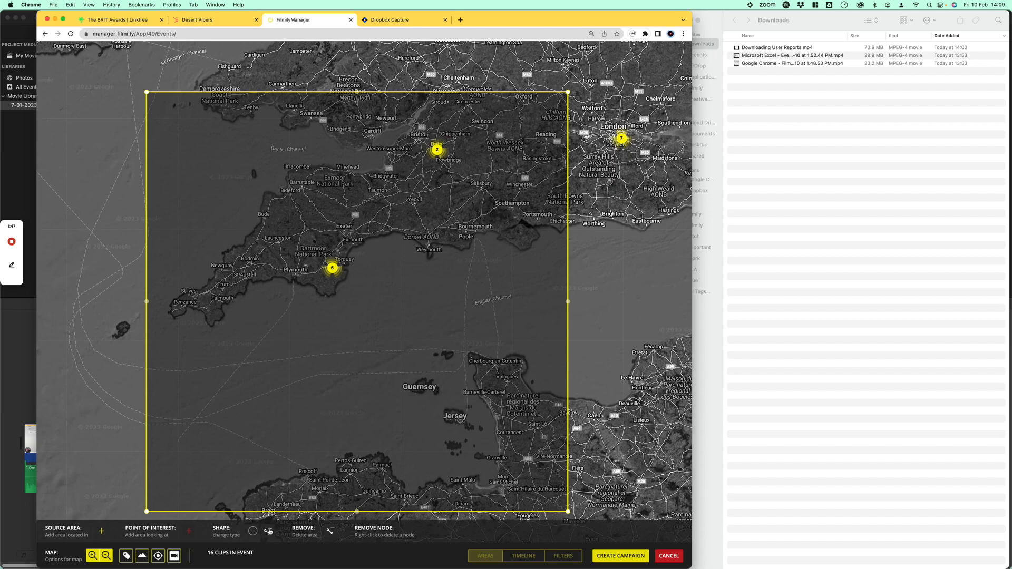
click(253, 531)
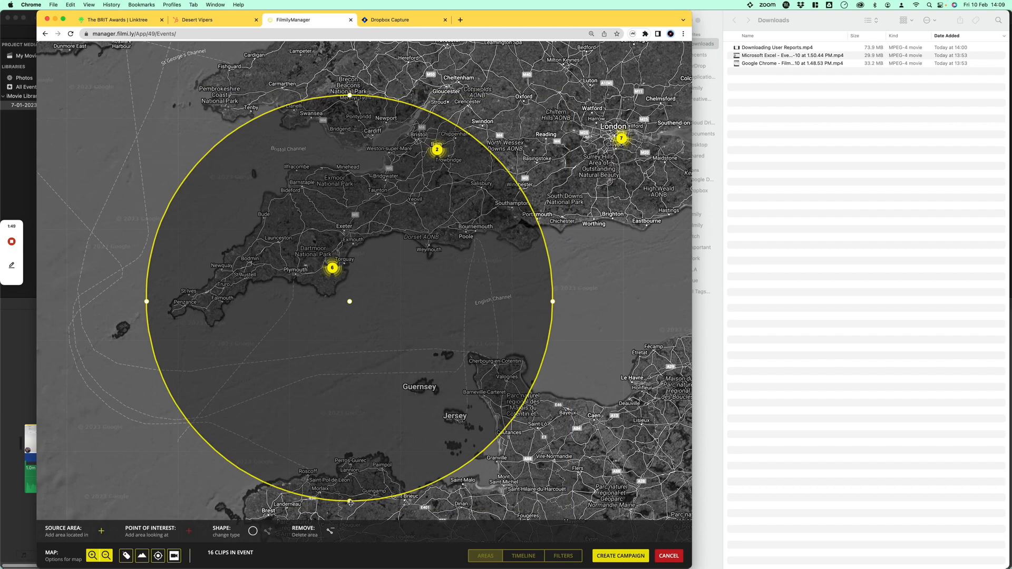
drag(350, 502, 350, 394)
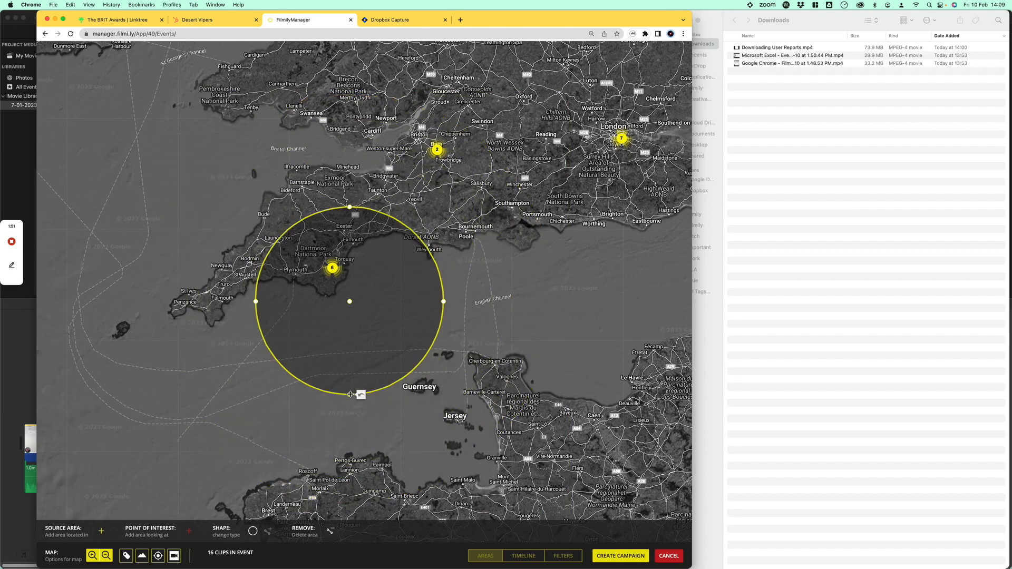
drag(360, 360, 347, 285)
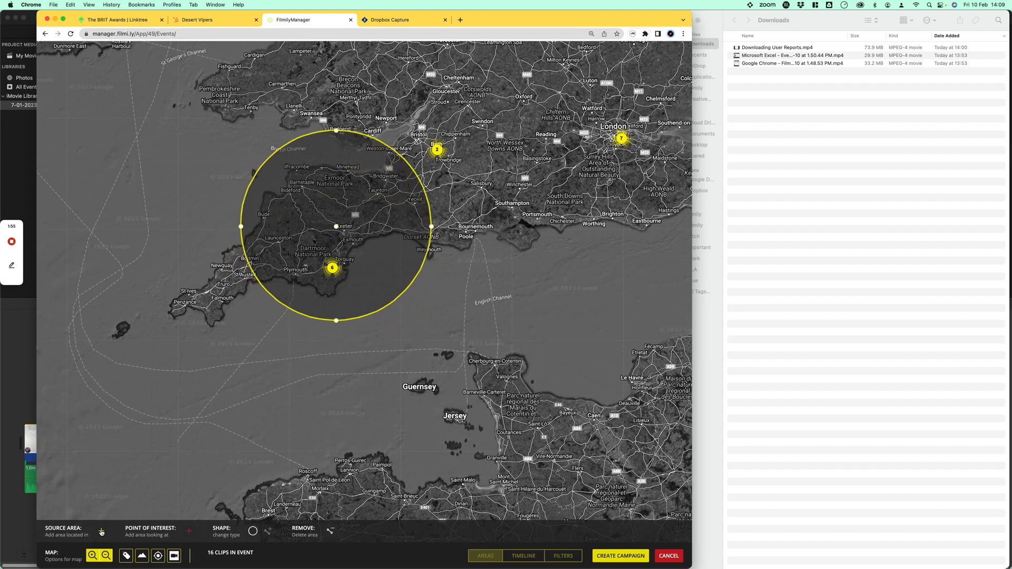
Add a second circular source area, resize it and move it over Cornwall.
click(101, 531)
drag(560, 302, 419, 301)
drag(353, 340, 230, 327)
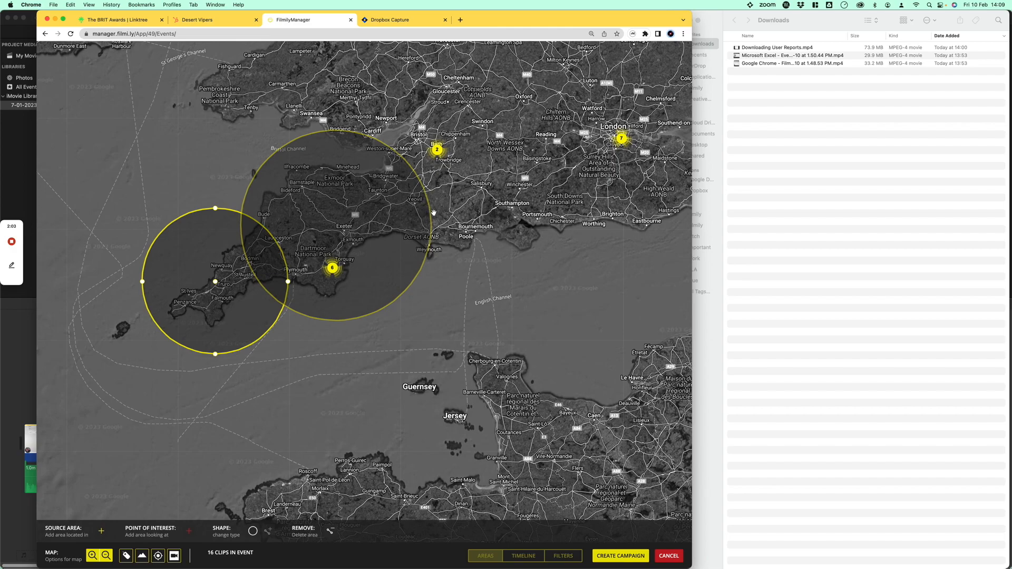
drag(389, 232, 342, 251)
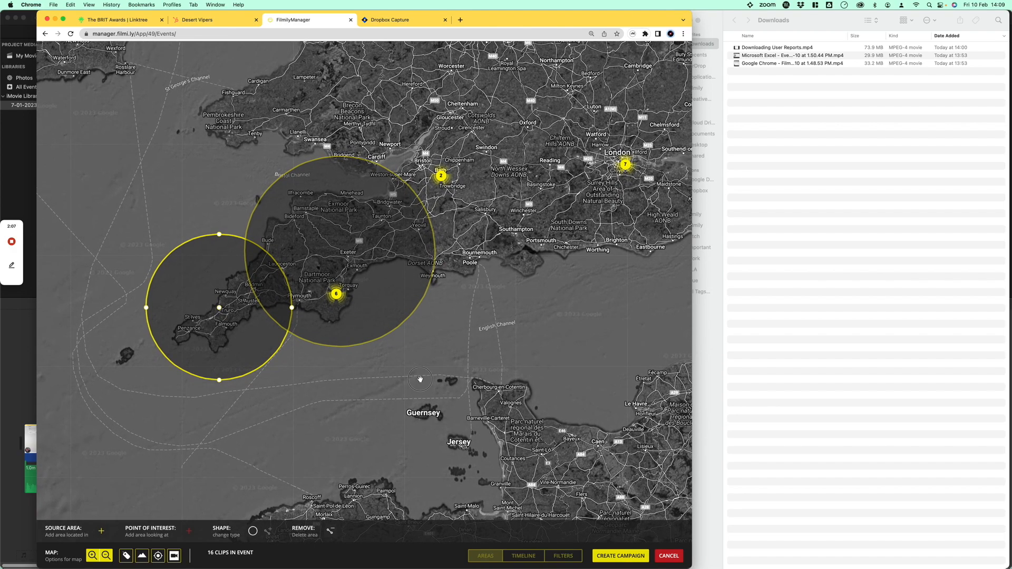
drag(421, 380, 420, 371)
Start creating a campaign from the selected areas and enter the title South Wes.
click(523, 555)
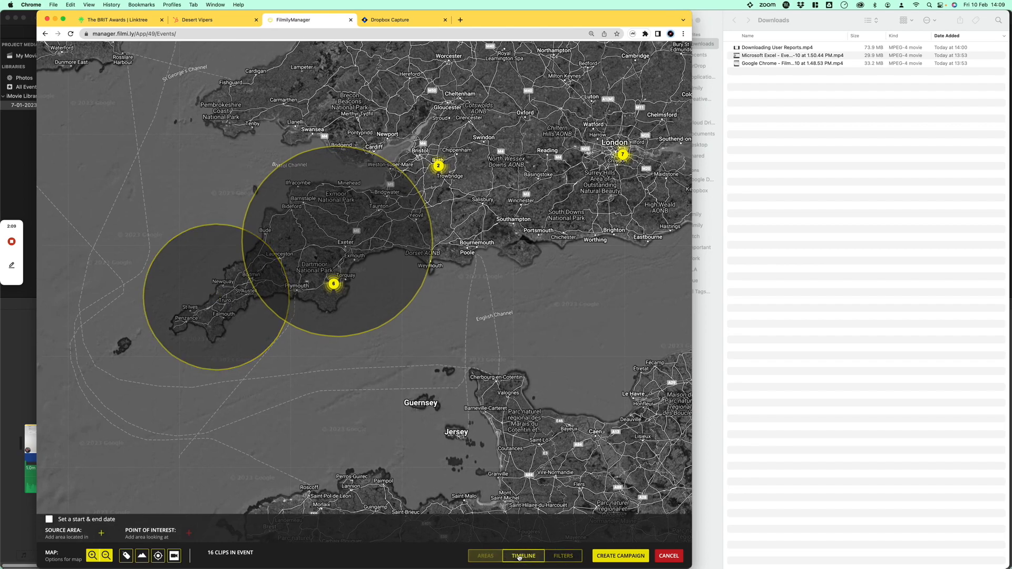
click(563, 555)
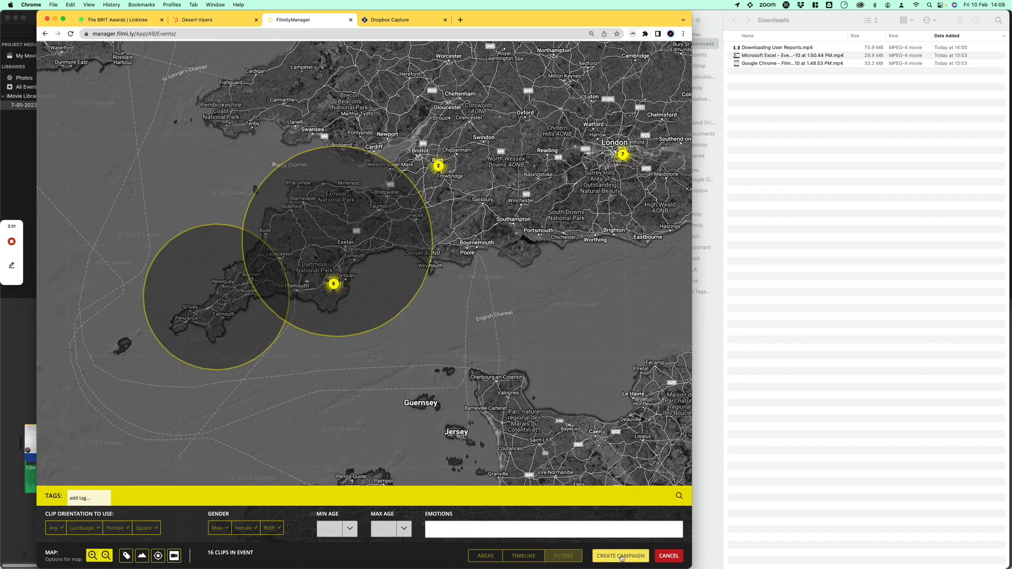
click(608, 557)
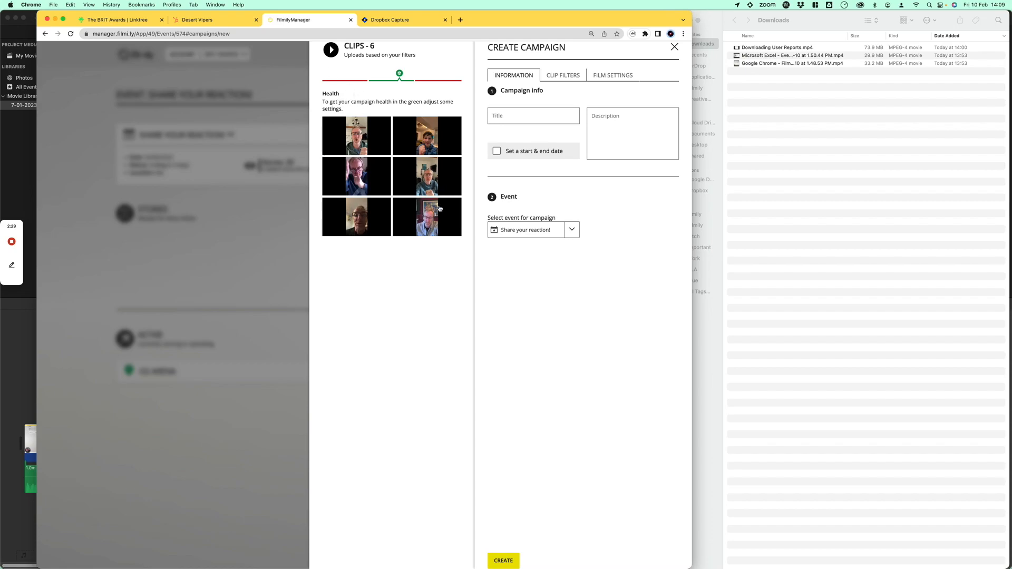
click(521, 117)
text(South West UK)
Open the campaign's clip filters and enable filtering out adult content.
click(562, 77)
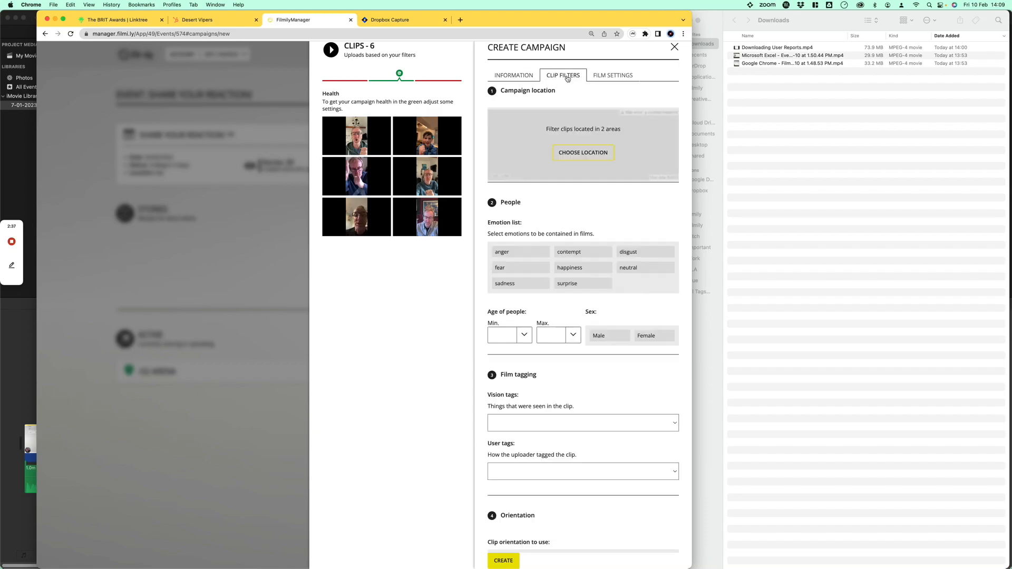
drag(546, 130, 634, 132)
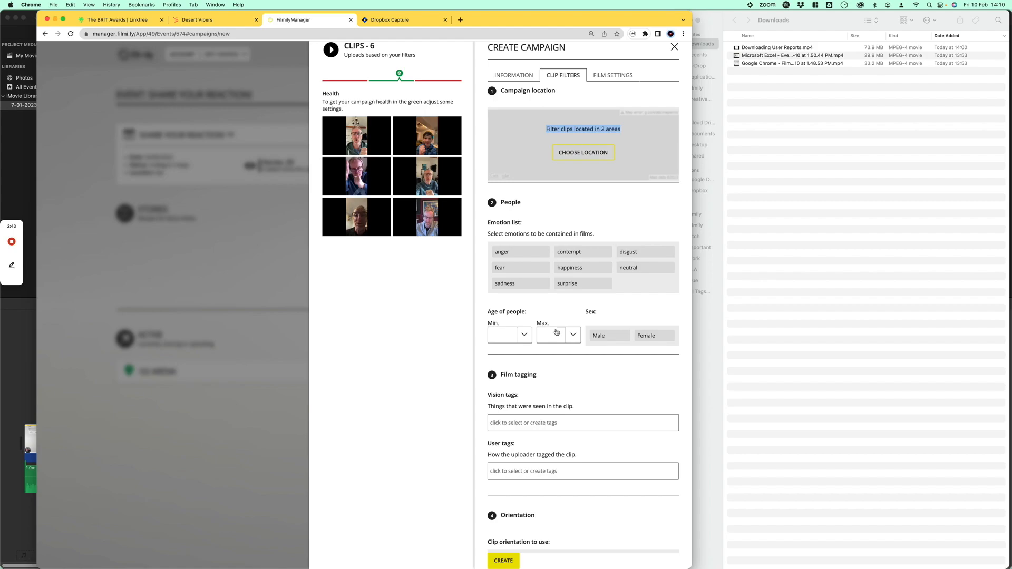
scroll(582, 353, down, 5)
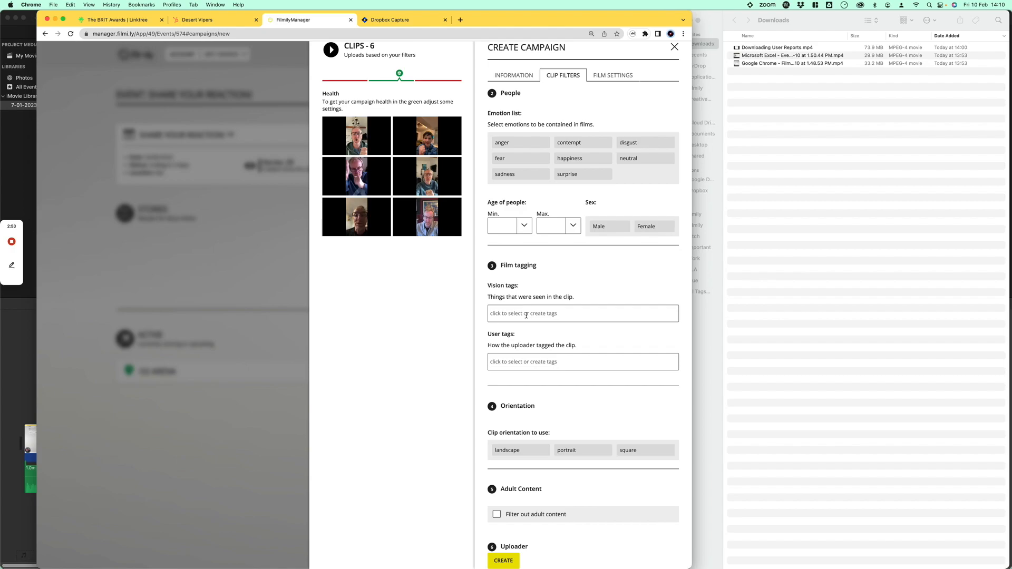
scroll(538, 396, down, 3)
click(520, 437)
scroll(523, 443, down, 1)
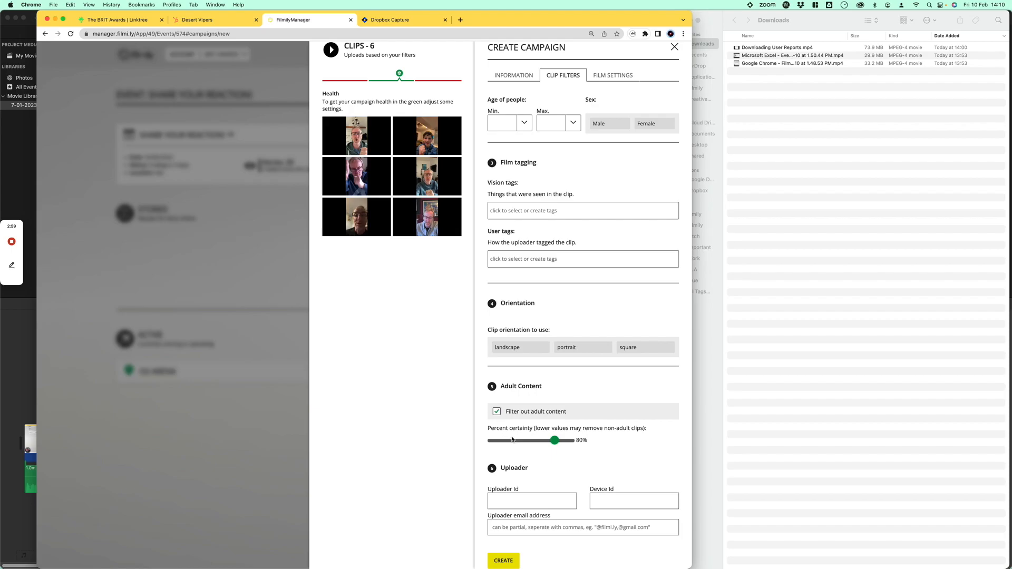
Create the campaign, view the new South West UK campaign page and return to the event.
click(503, 559)
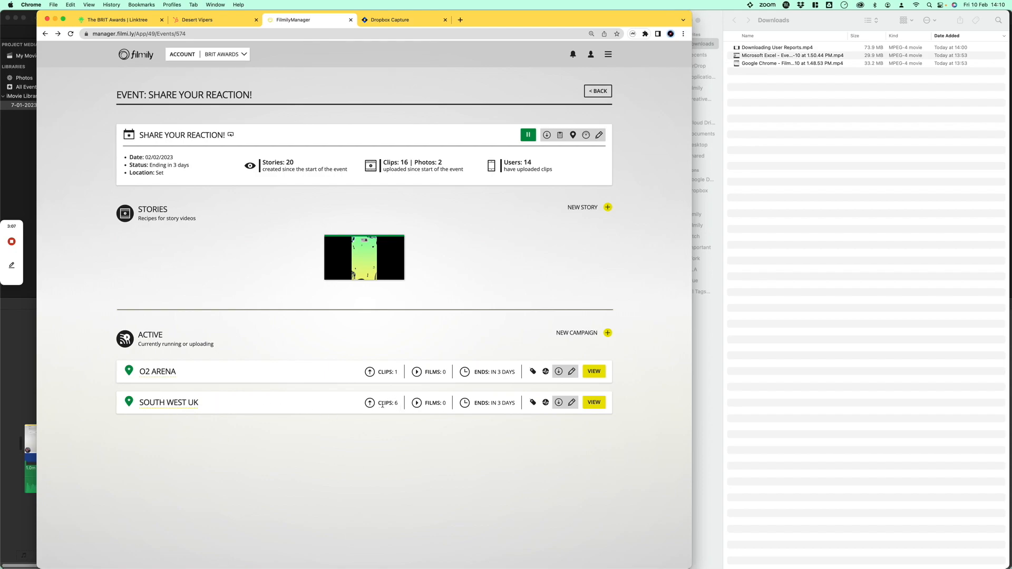
click(594, 404)
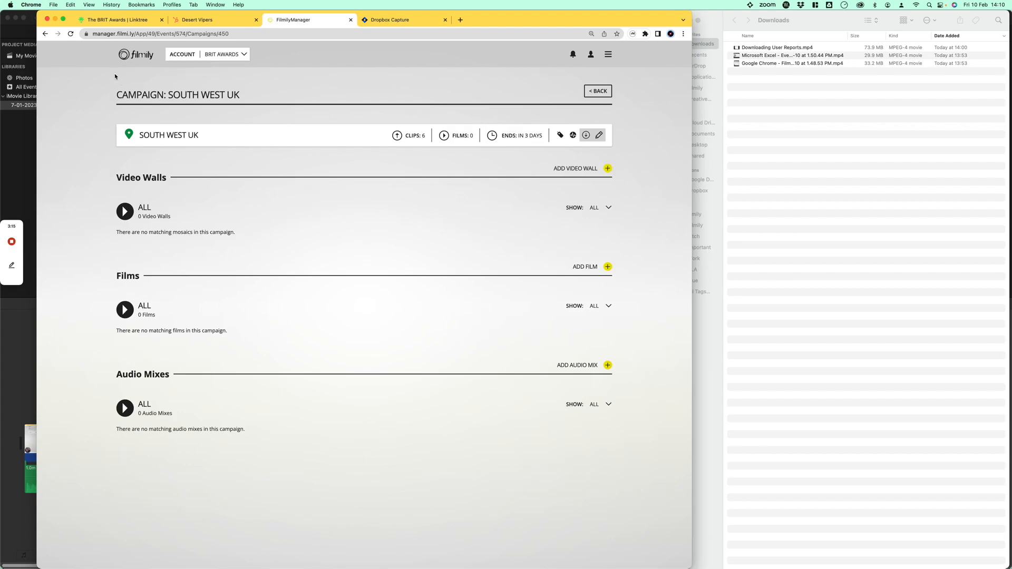
click(602, 94)
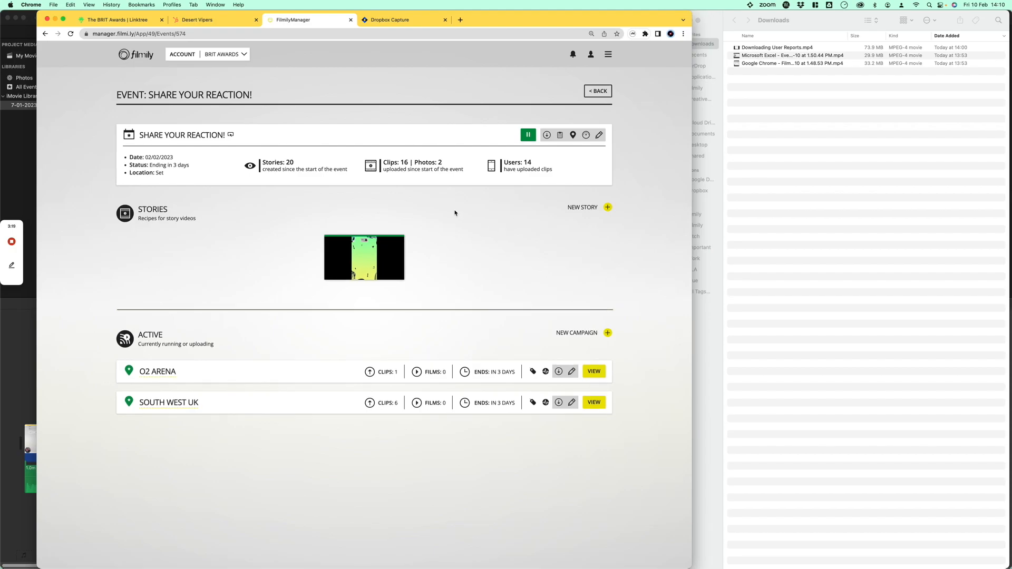
Open the Share your reaction! event and start a new campaign.
mouse_move(12, 243)
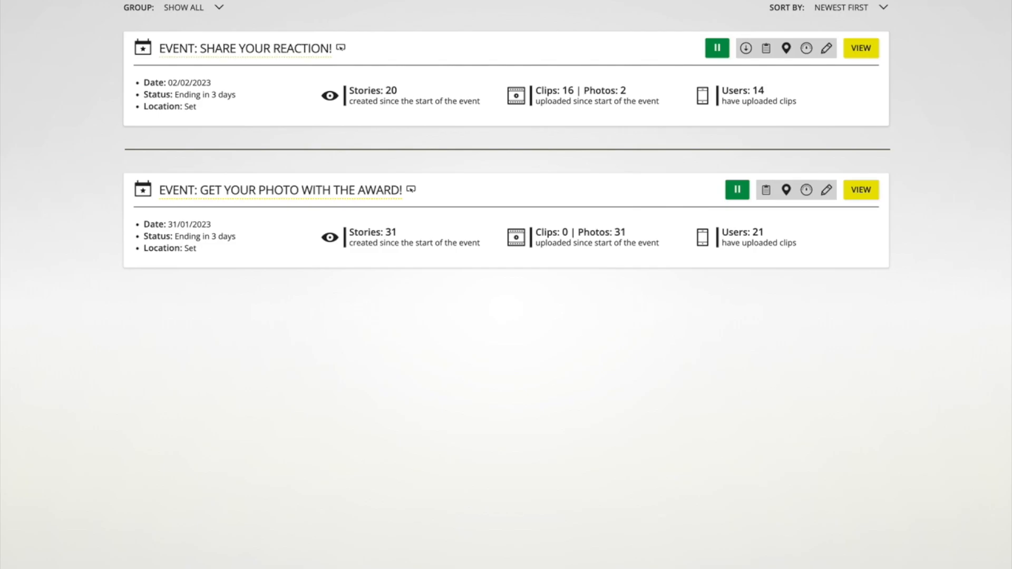
click(272, 53)
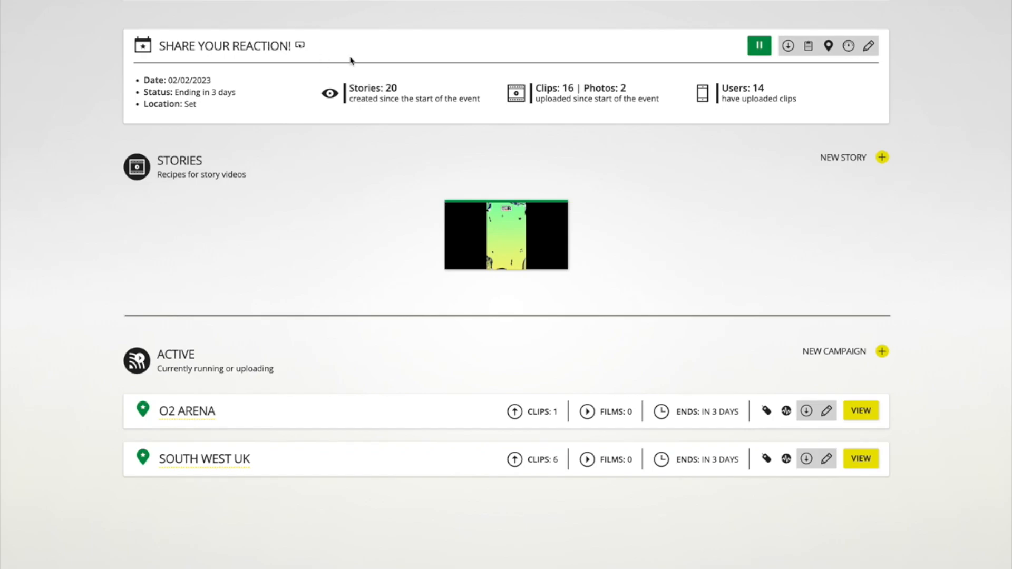
click(882, 352)
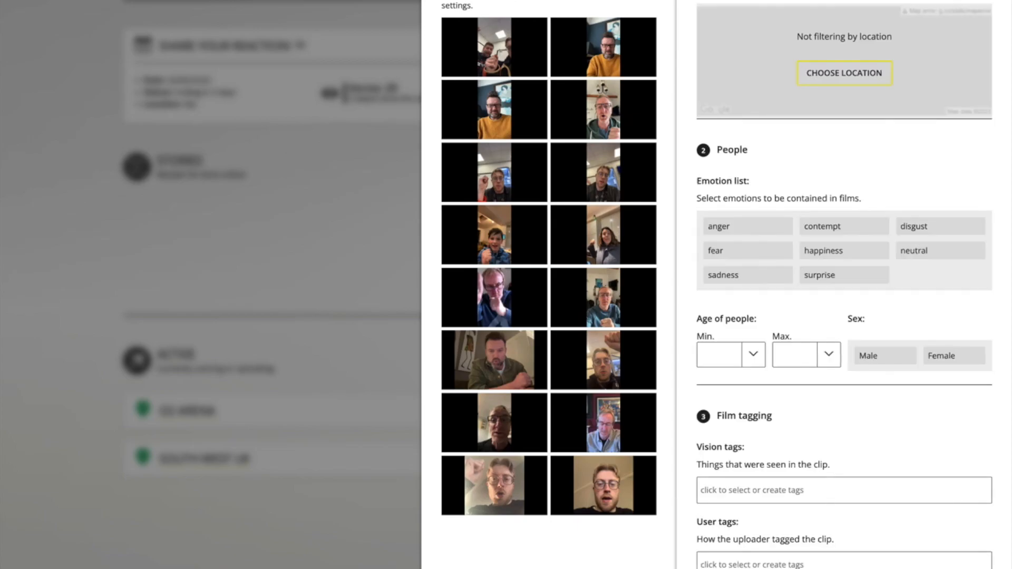
Choose a location by shaping a triangular source area over South West England around the Plymouth clips.
click(844, 73)
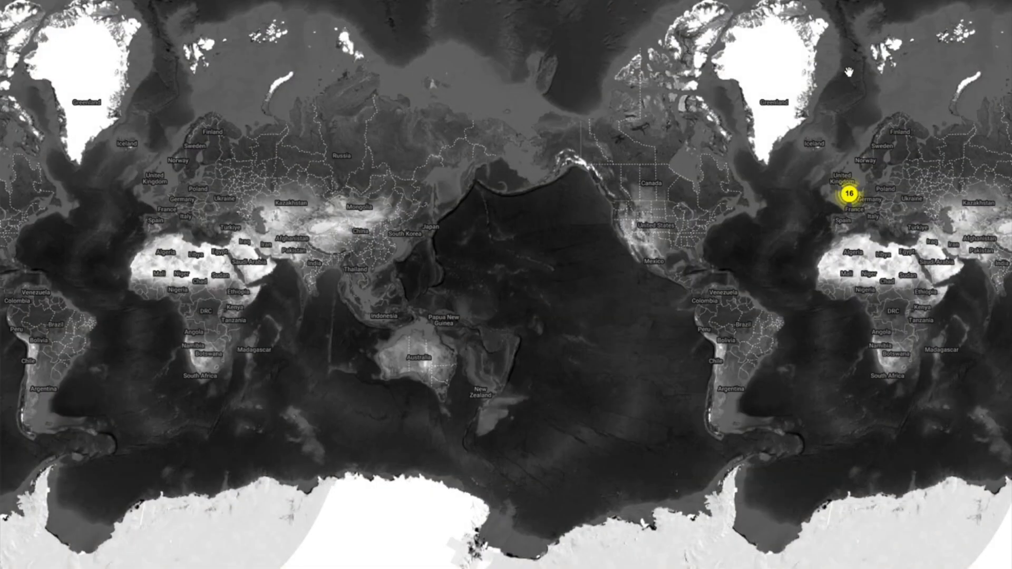
drag(808, 154, 350, 218)
scroll(350, 218, up, 4)
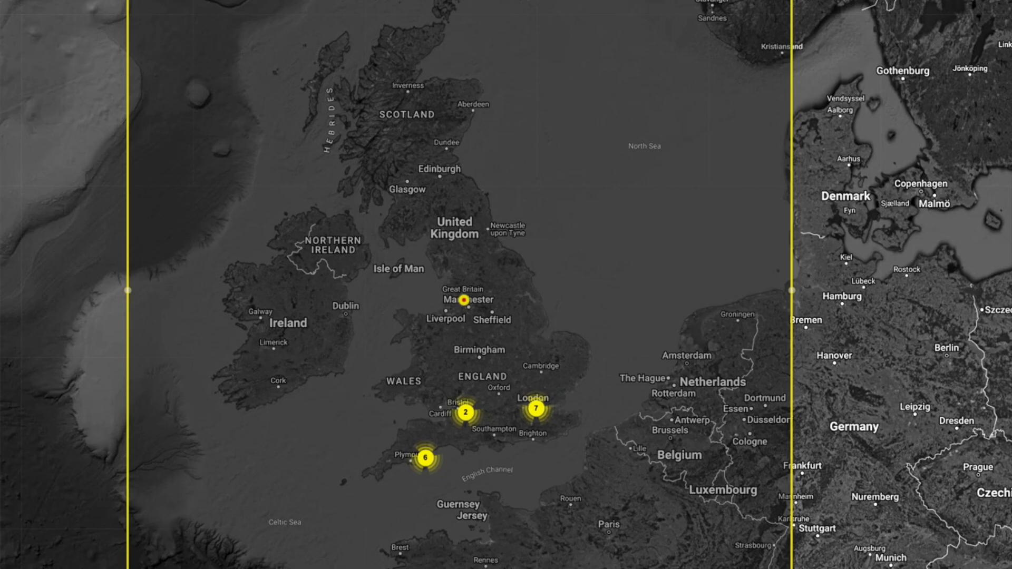
drag(792, 289, 601, 437)
drag(127, 0, 443, 391)
drag(127, 568, 344, 491)
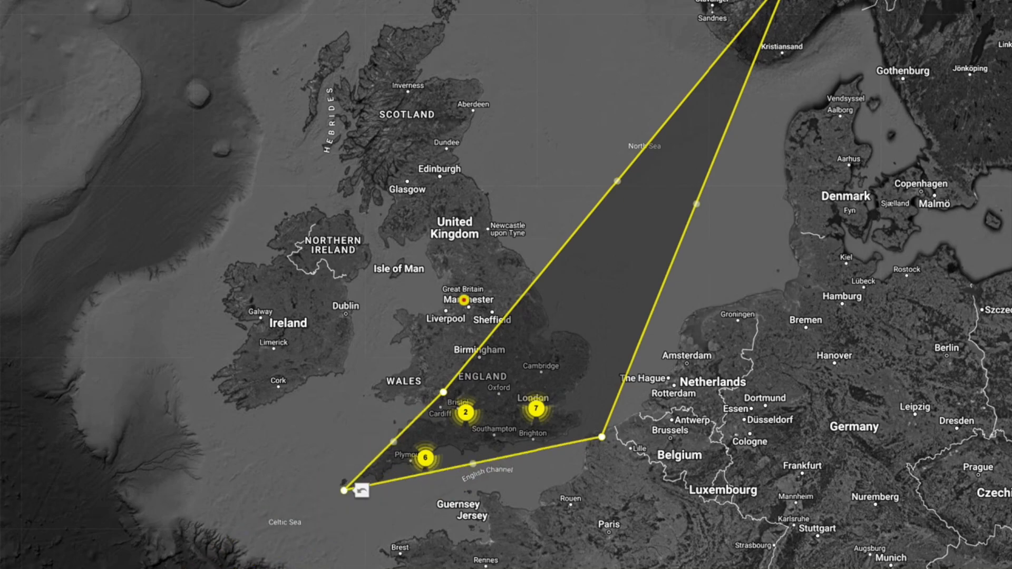
drag(731, 6, 445, 391)
drag(604, 439, 457, 468)
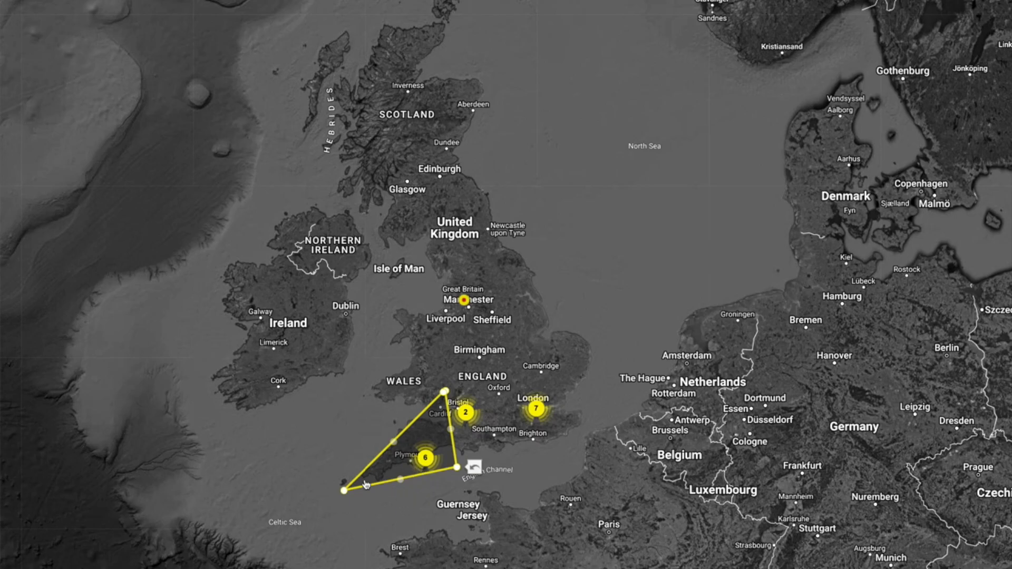
drag(399, 466, 388, 464)
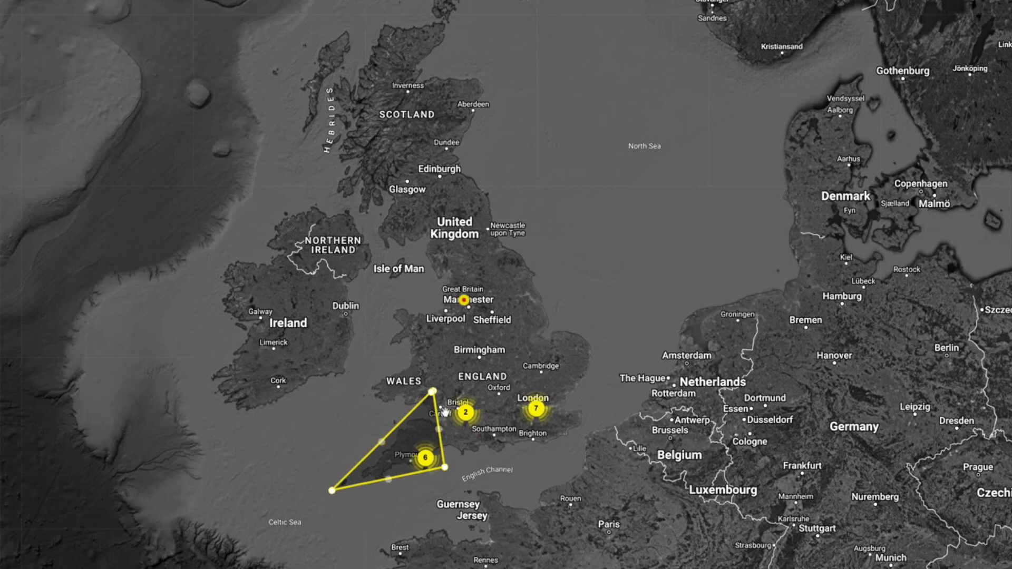
click(448, 431)
drag(448, 432, 448, 431)
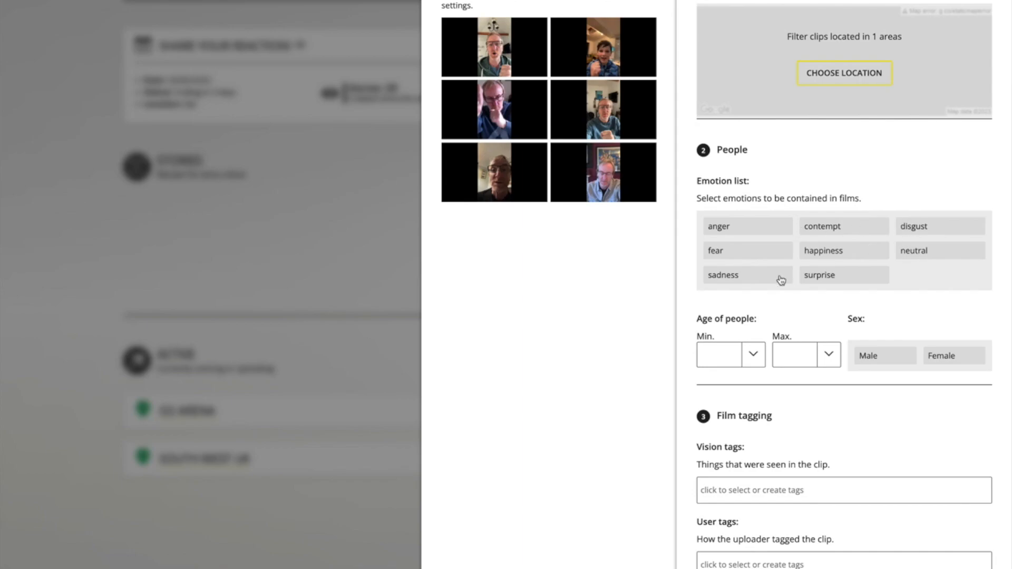
Try toggling the surprise and anger emotion filters on and off.
click(817, 276)
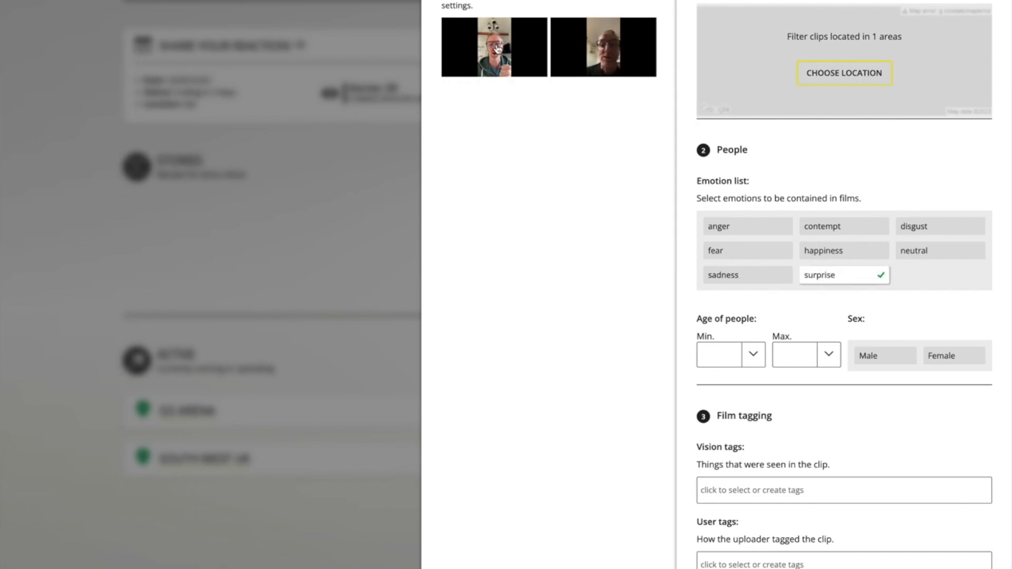
click(856, 273)
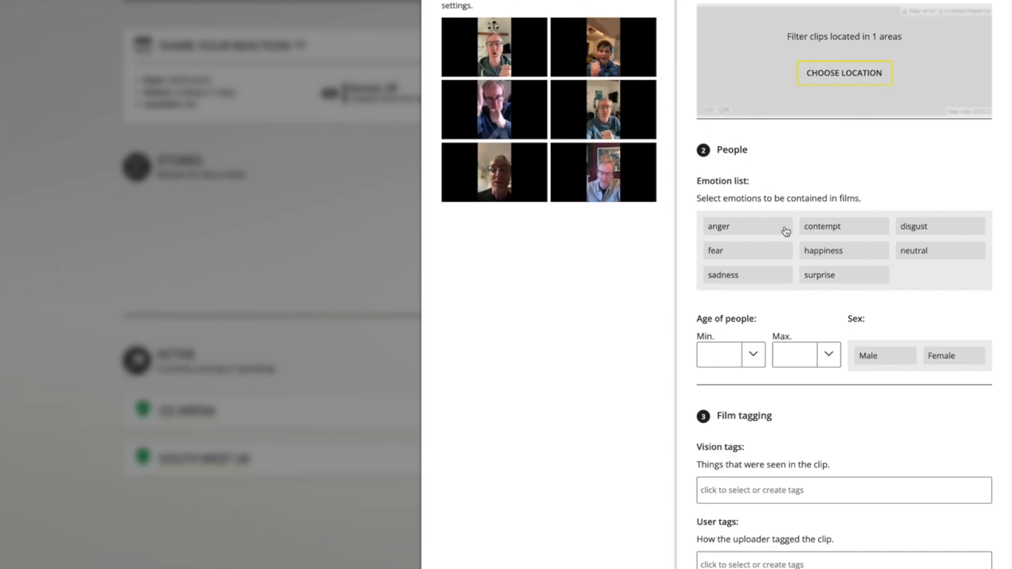
click(732, 230)
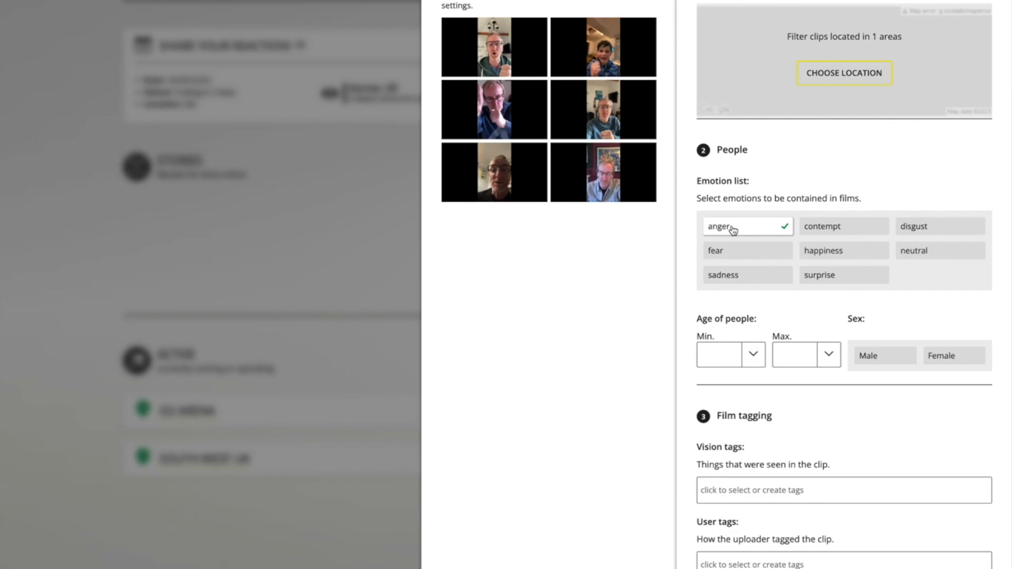
click(765, 235)
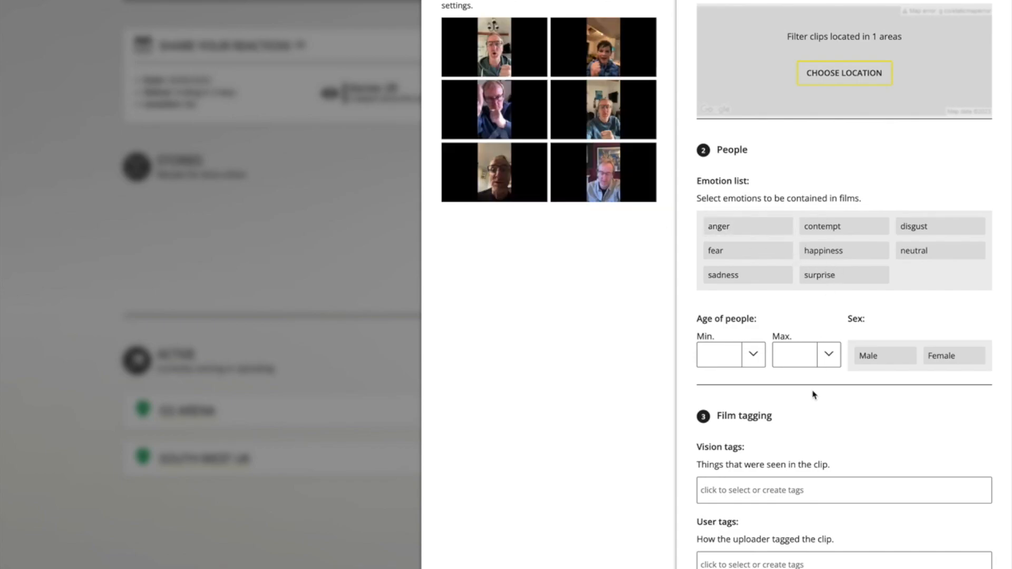
Try setting the maximum age of people to 12, then clear it.
click(813, 363)
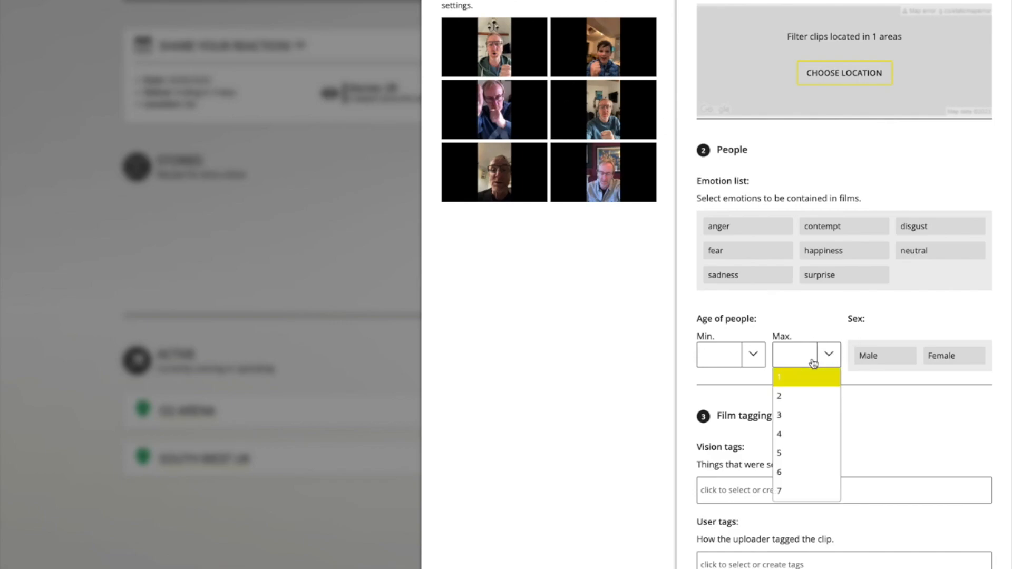
scroll(815, 453, down, 3)
click(807, 426)
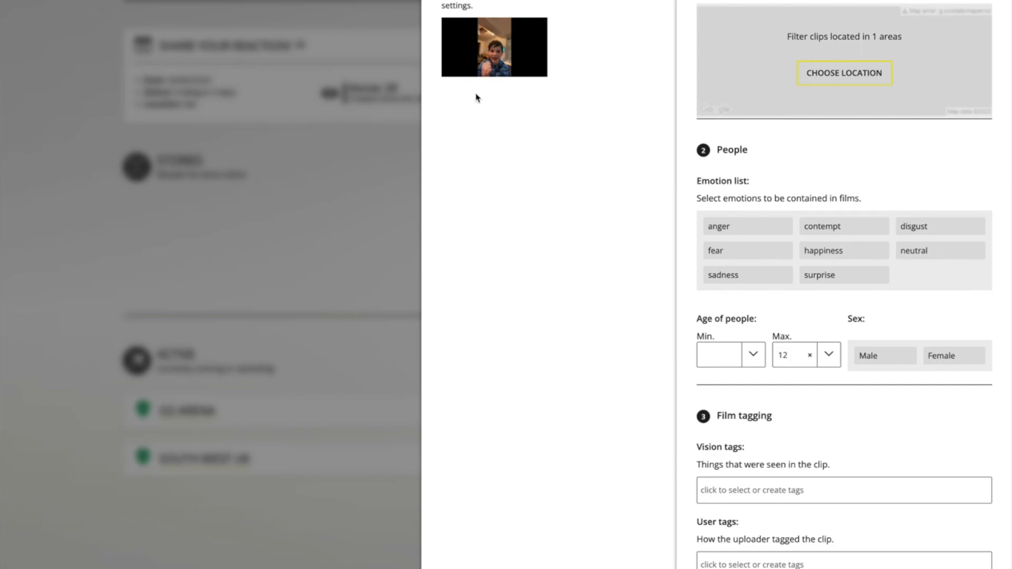
click(809, 355)
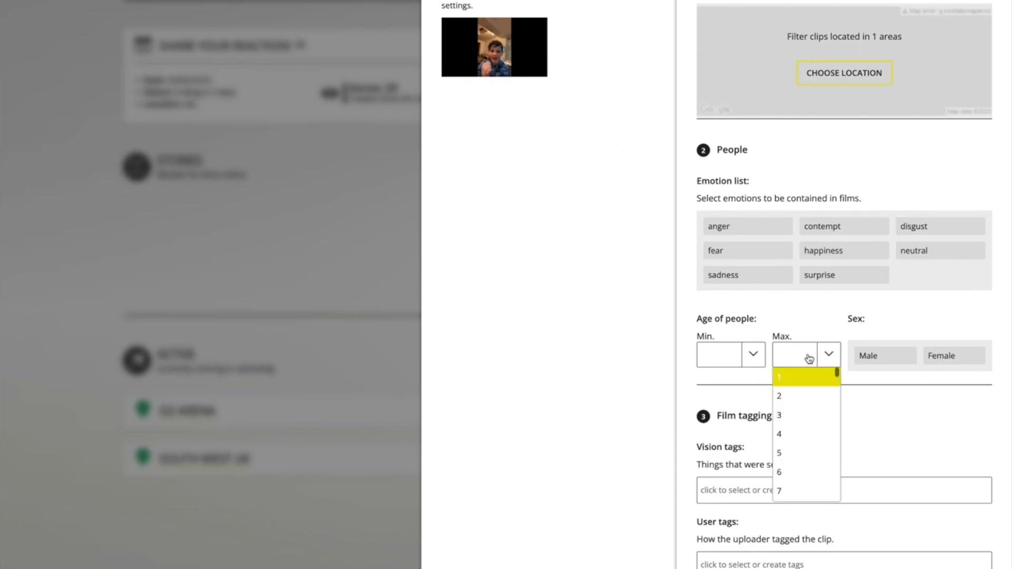
click(868, 400)
Try setting the minimum age of people to 21, then clear it.
click(720, 361)
scroll(733, 458, down, 1)
scroll(734, 462, down, 5)
scroll(733, 462, up, 2)
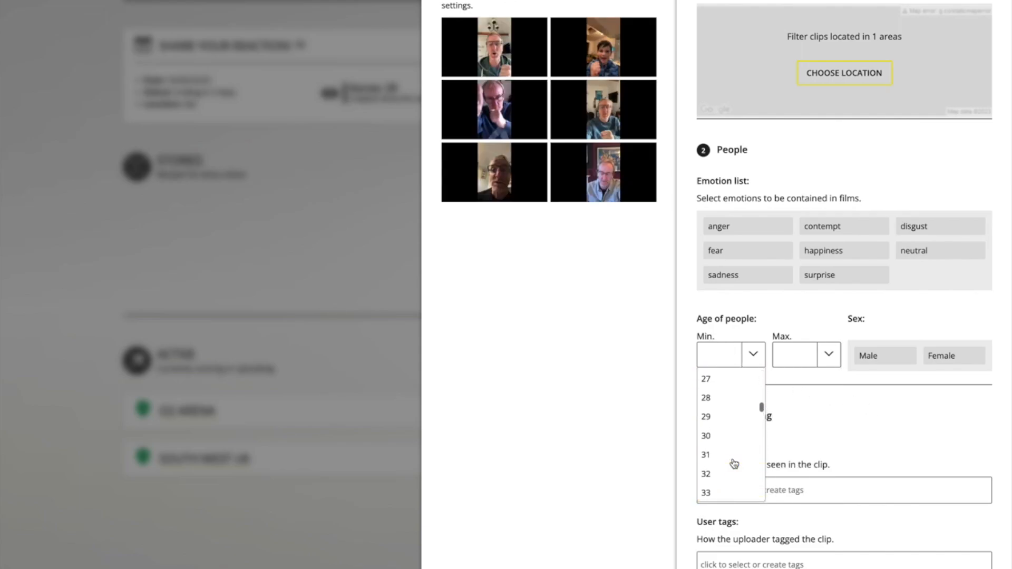
scroll(732, 462, up, 1)
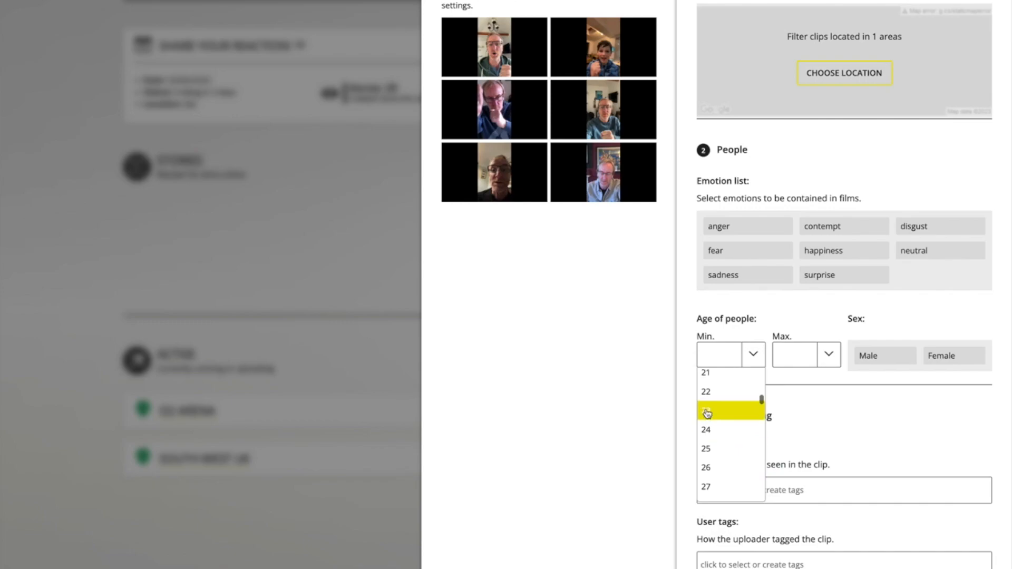
scroll(709, 395, up, 1)
click(708, 399)
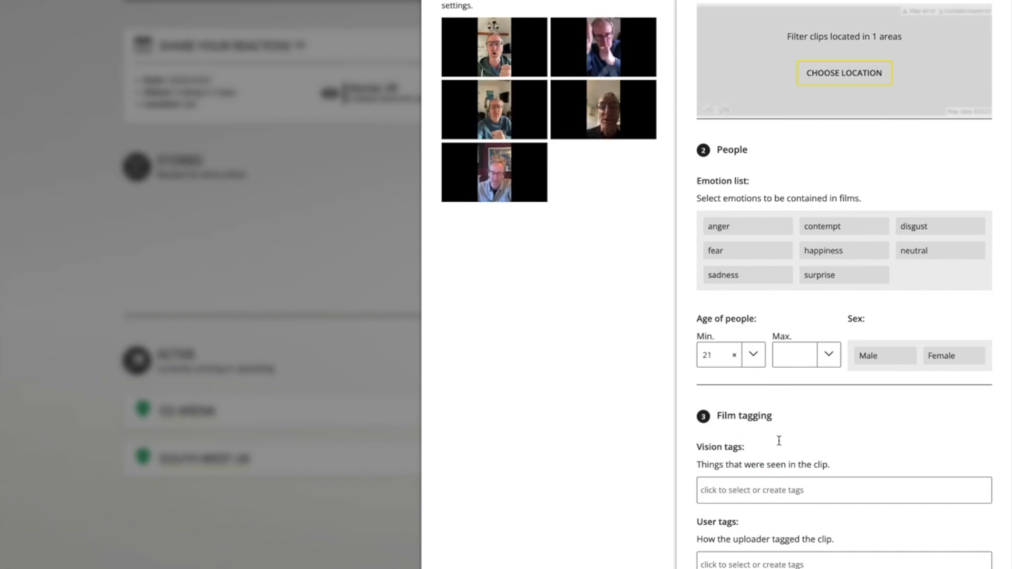
click(734, 355)
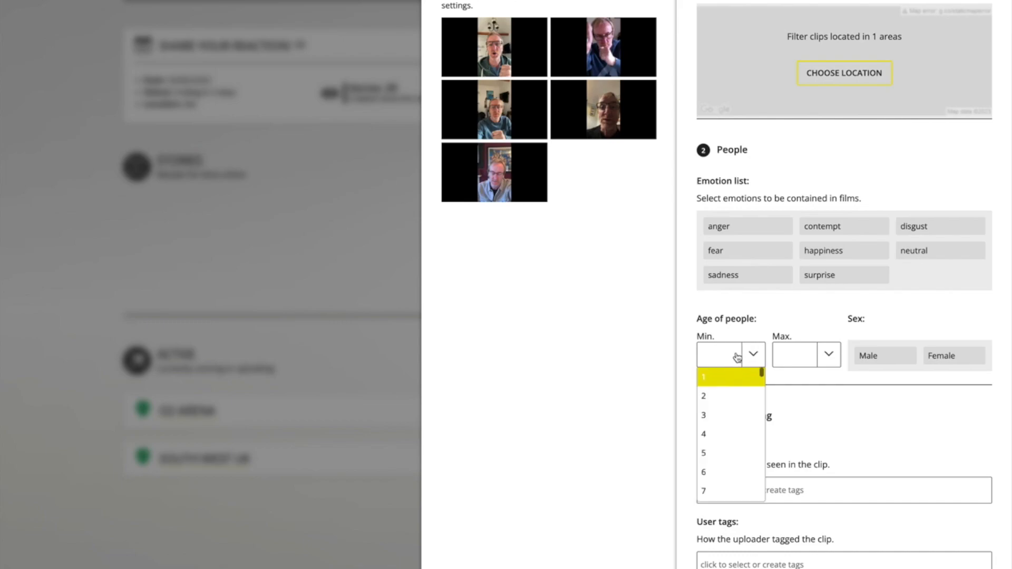
click(872, 408)
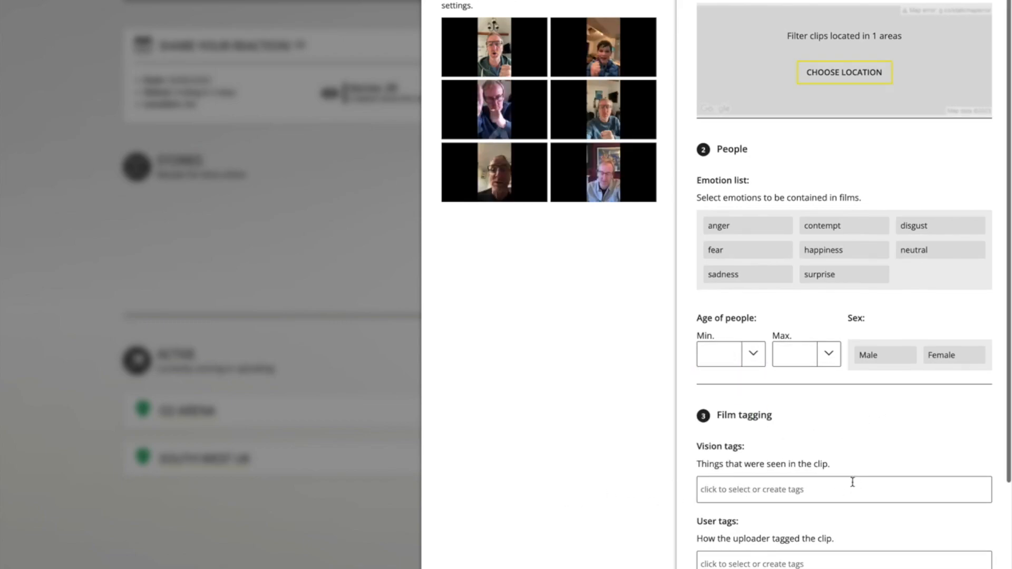
Enable filtering out adult content in the clip filters.
scroll(852, 483, down, 5)
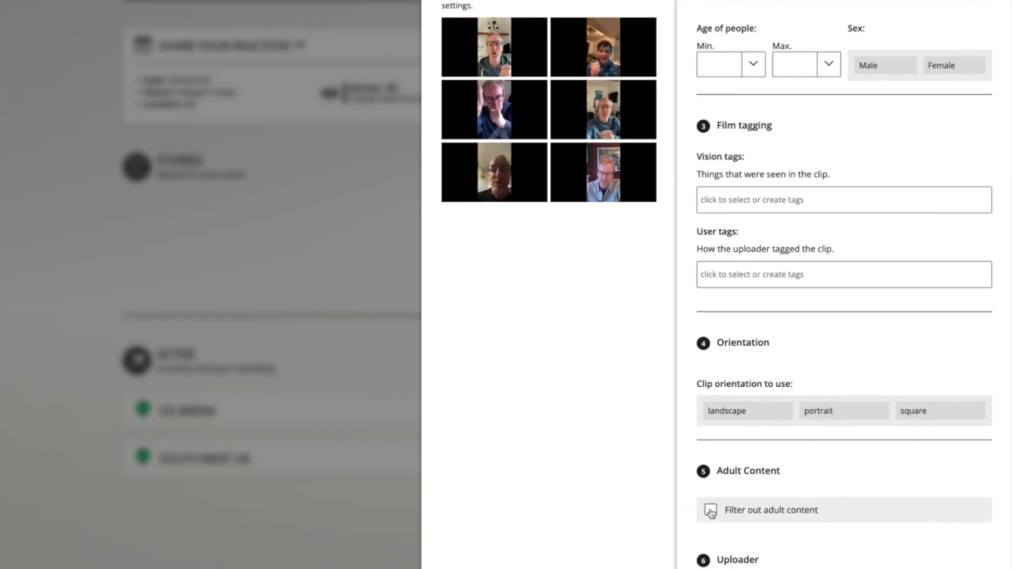
click(710, 510)
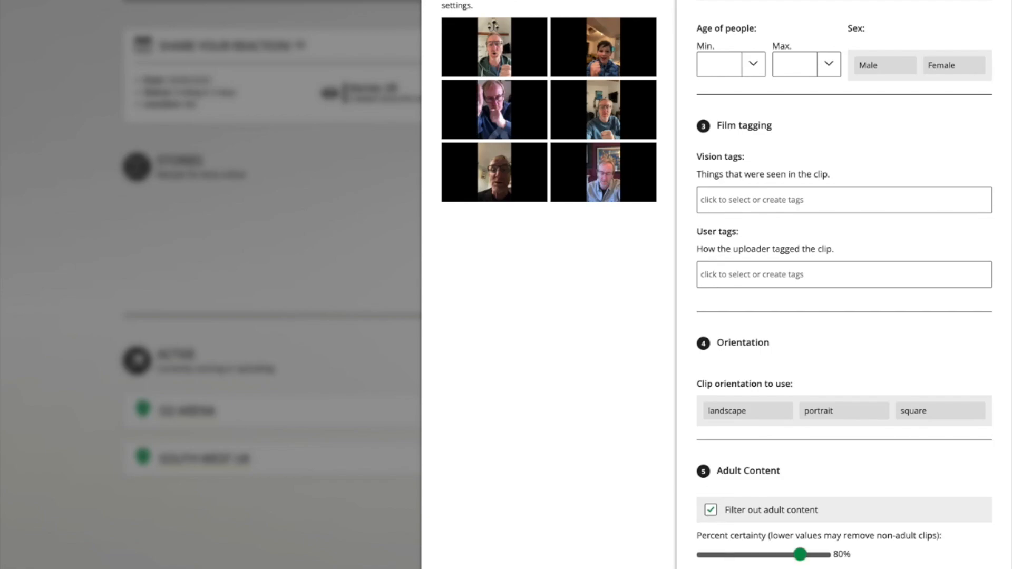
Enter the campaign title South Wes.
click(738, 2)
click(733, 17)
text(South Wes)
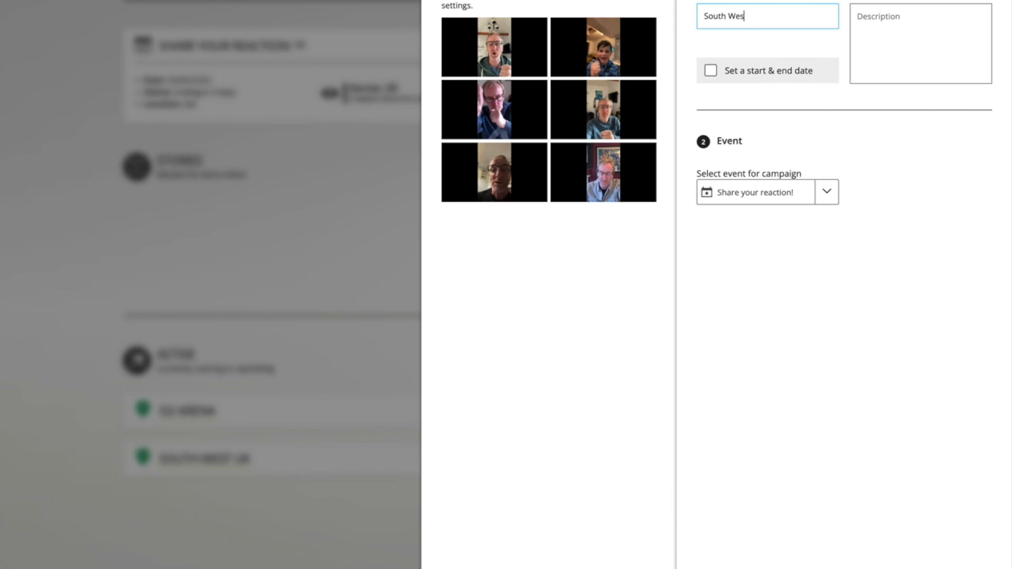